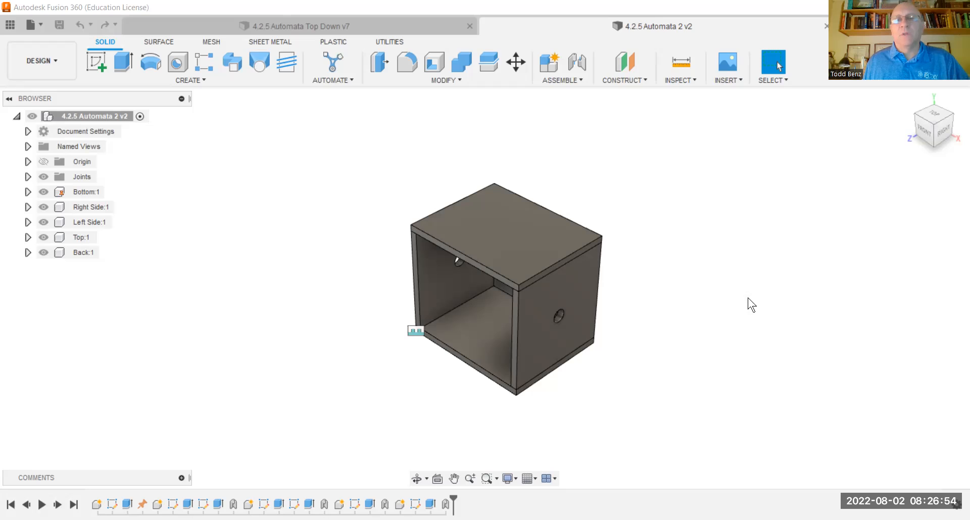
Create a new internal standard component named Handle under the top-level assembly and make it active.
scroll(548, 360, "up", 5)
scroll(532, 356, "up", 2)
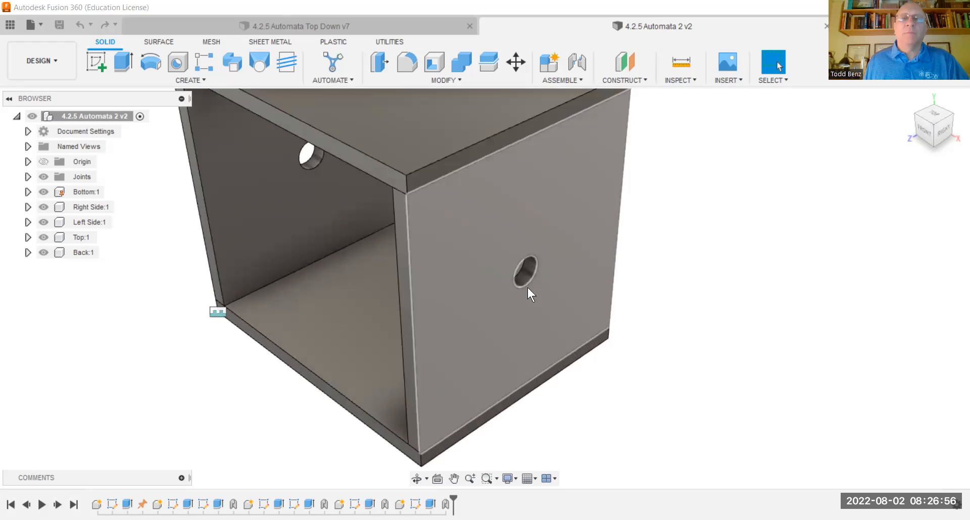
left_click(140, 116)
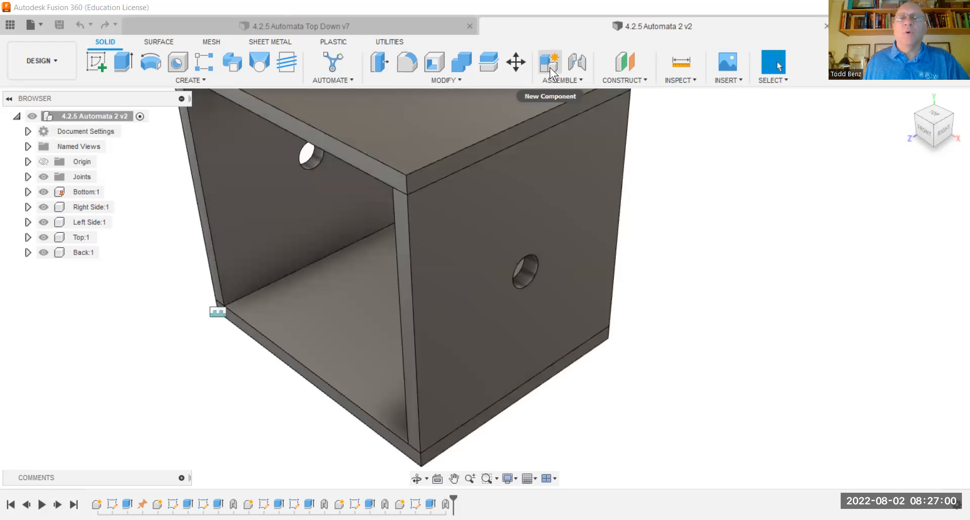
left_click(549, 68)
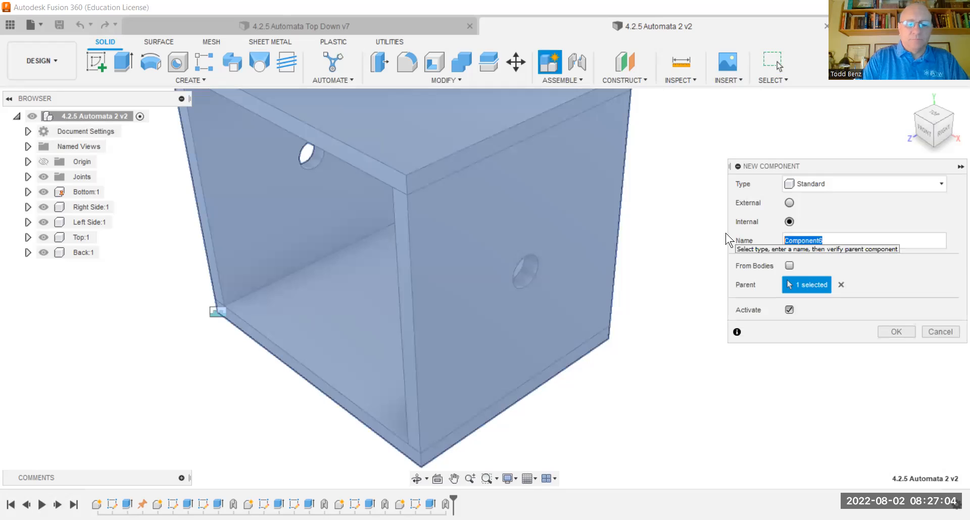
type("Handle")
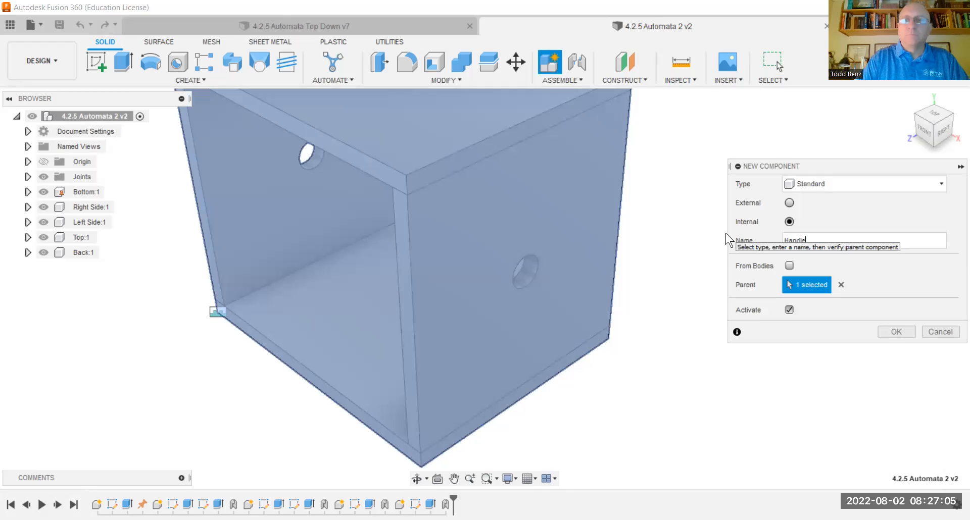
left_click(898, 332)
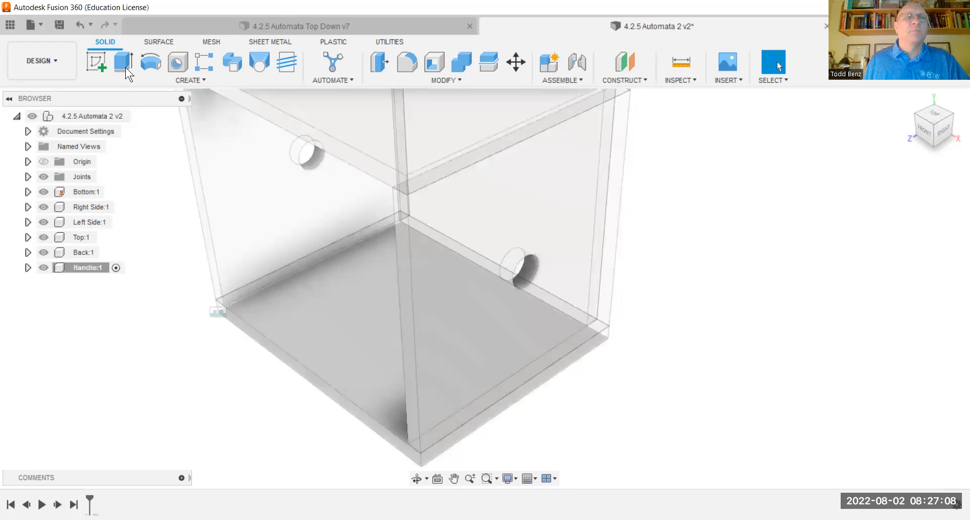
Sketch a 0.25 in by 0.25 in center rectangle on the right side panel's outer face, centred on its round hole.
left_click(96, 63)
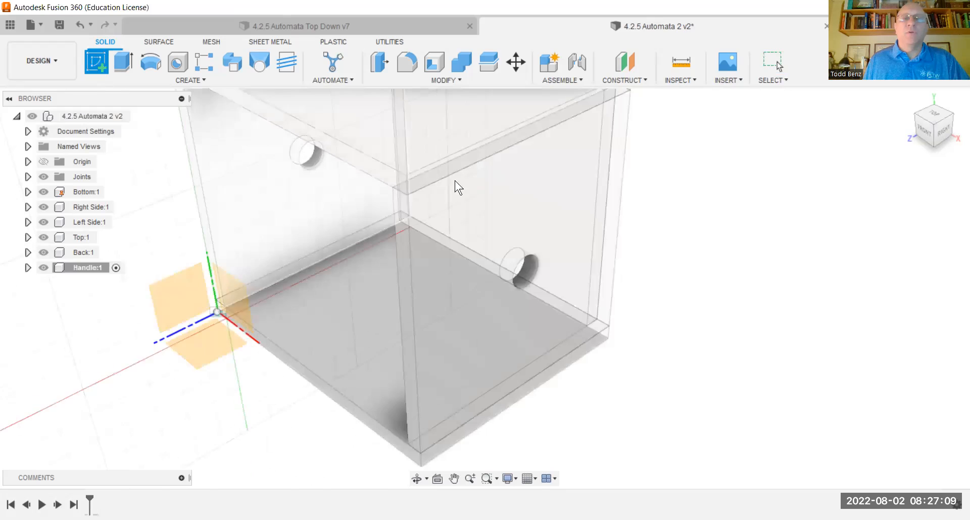
left_click(537, 190)
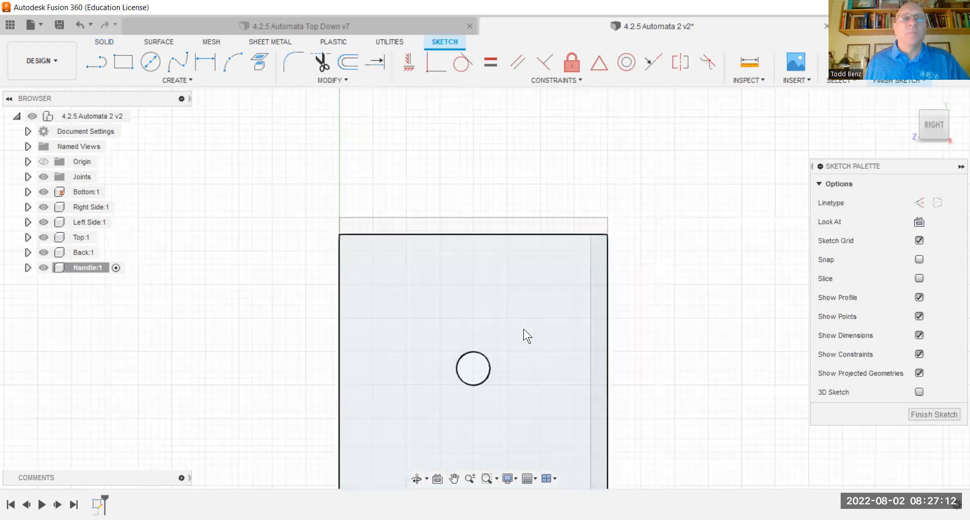
scroll(448, 402, "up", 5)
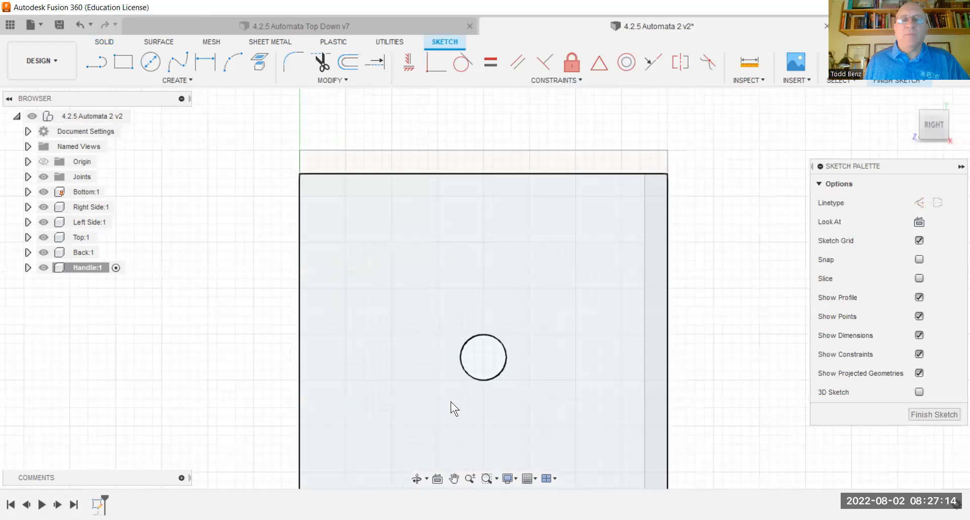
left_click(162, 79)
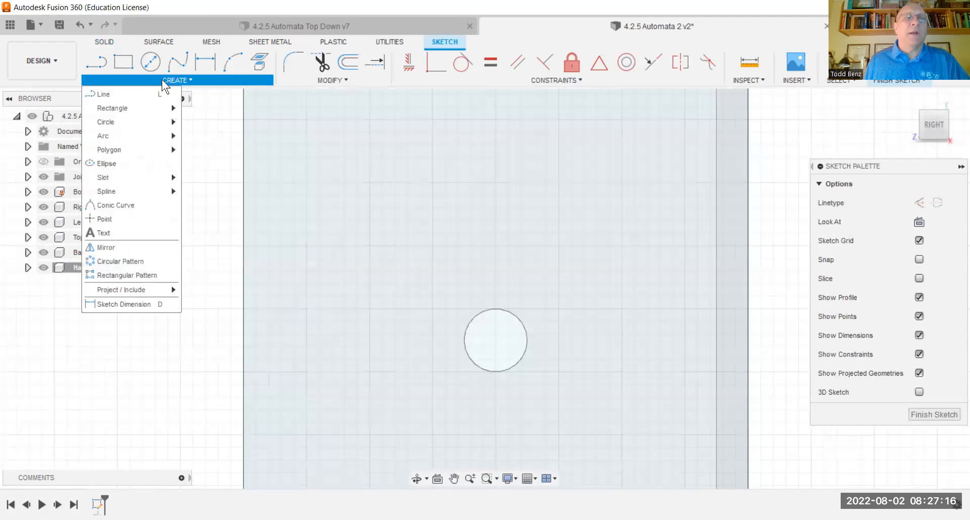
mouse_move(154, 108)
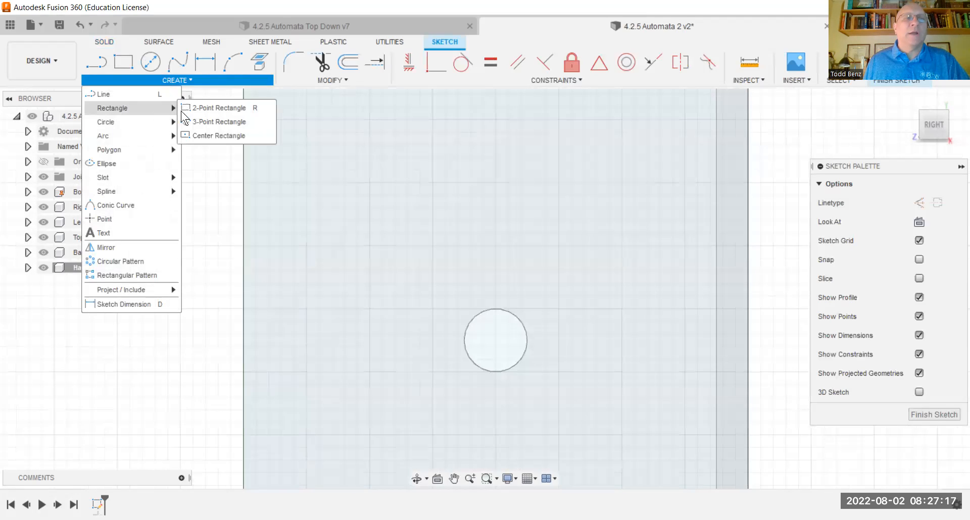
left_click(213, 135)
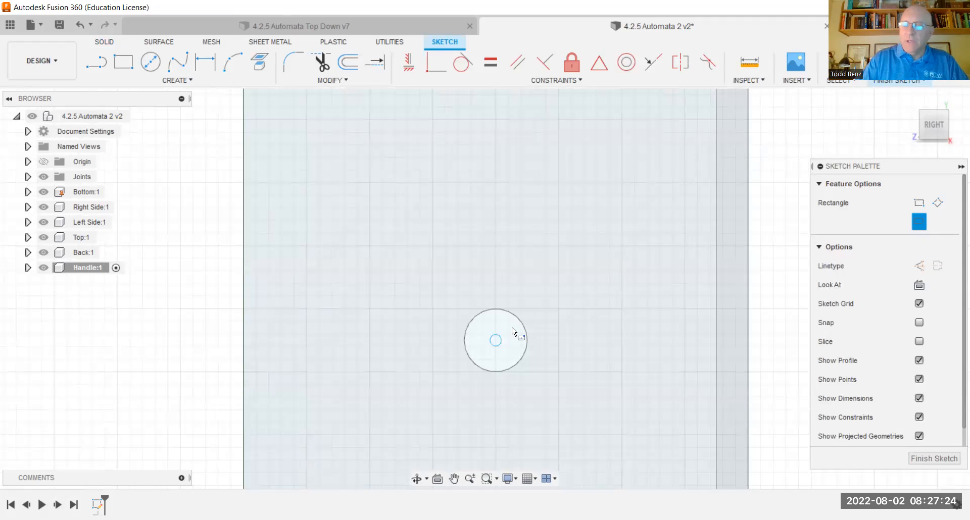
left_click(495, 340)
type(".25")
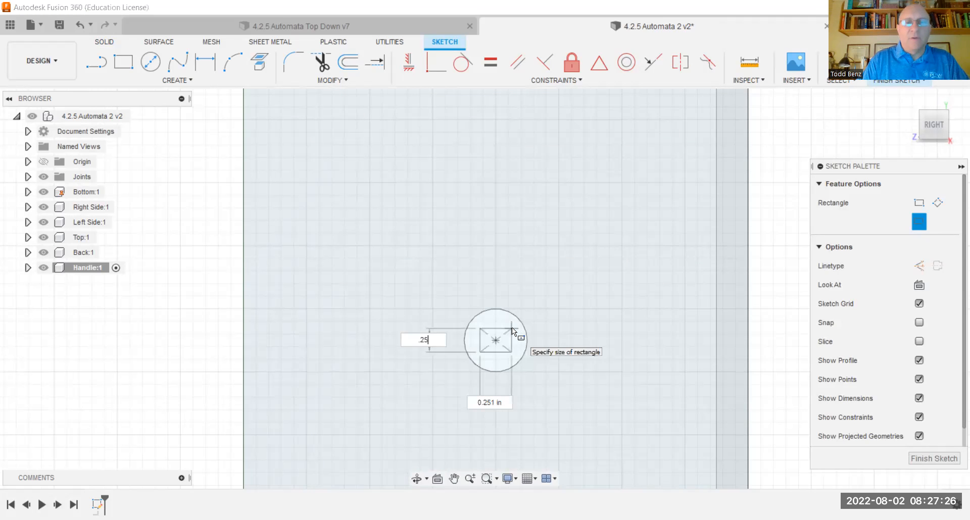
key("Tab")
type(".25")
key("Tab")
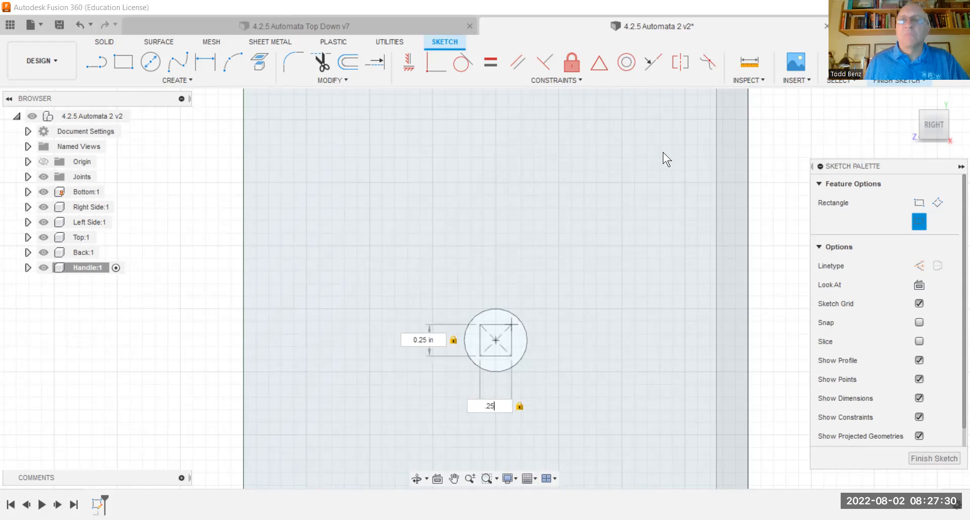
key("Return")
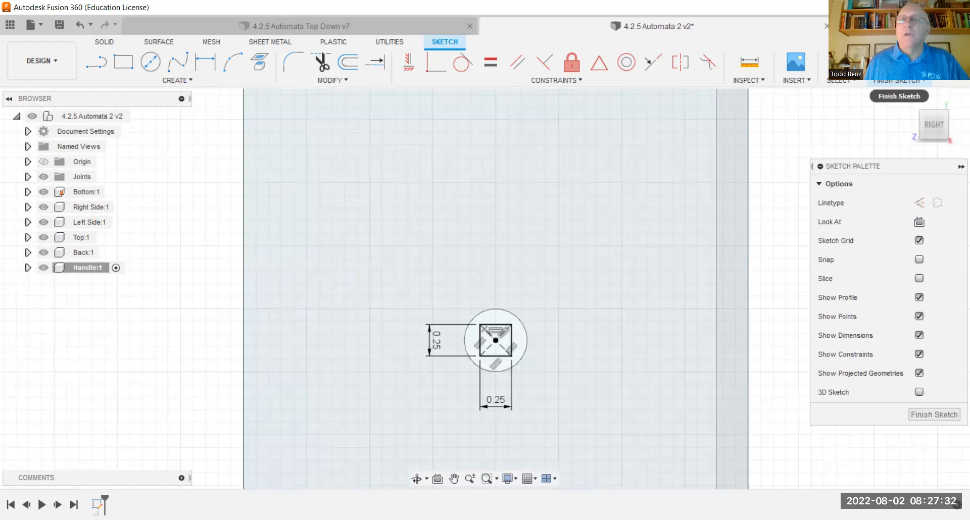
left_click(934, 414)
Extrude the ring profile between the hole edge and the square by -0.25 in as a new body.
scroll(522, 256, "up", 3)
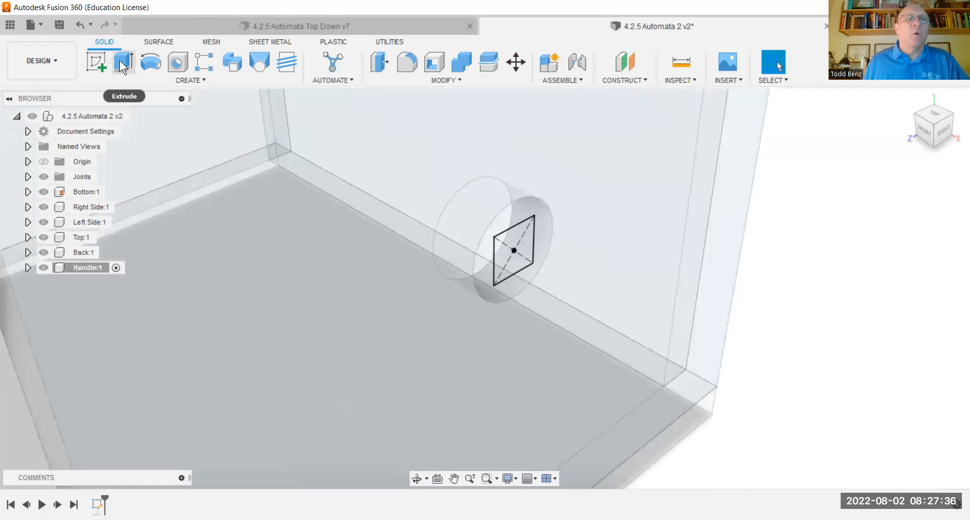
left_click(122, 61)
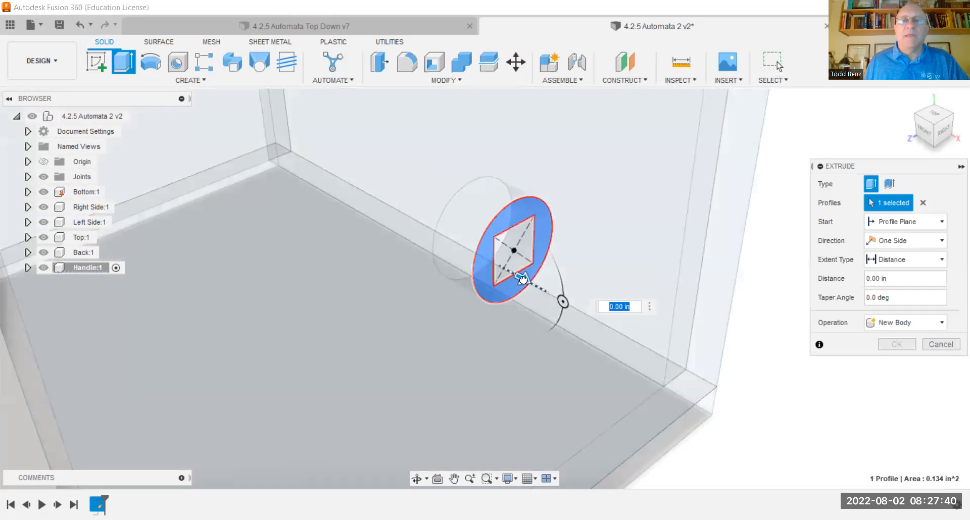
type("-.3")
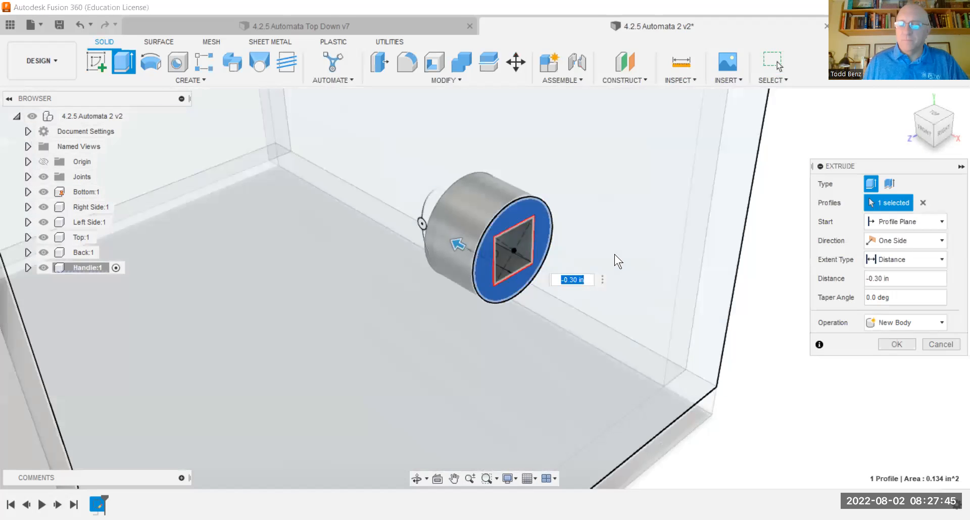
type("-.25")
key("Return")
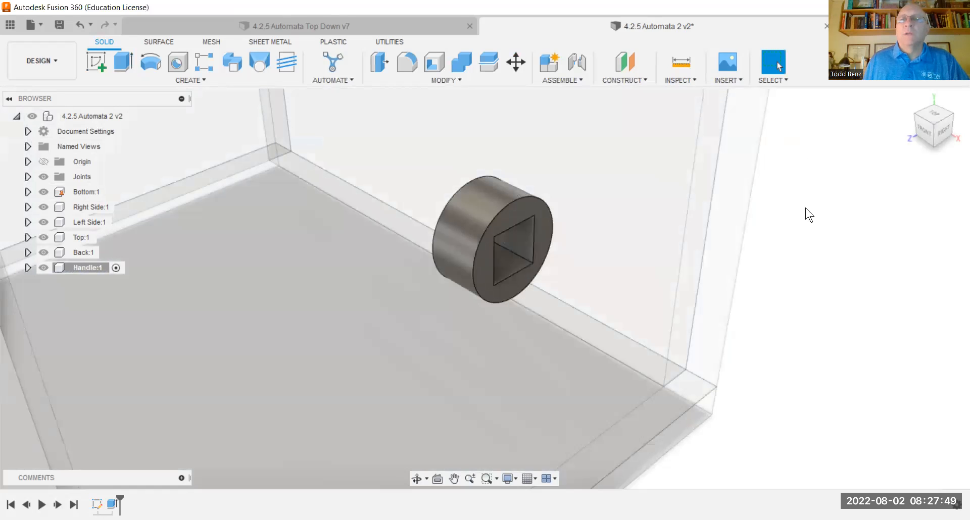
Start a new sketch on the right side panel's outer face and draw a 0.75 in diameter circle concentric with the hole.
left_click(100, 59)
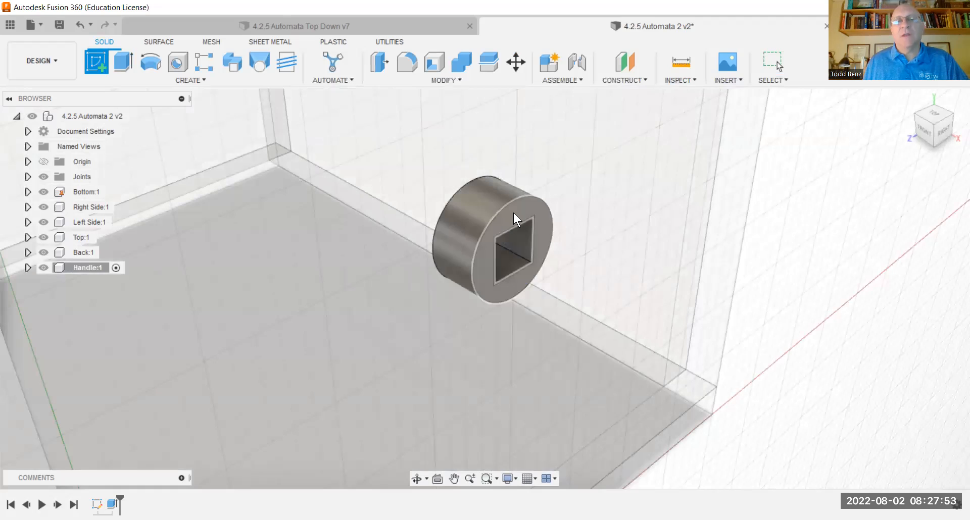
left_click(720, 170)
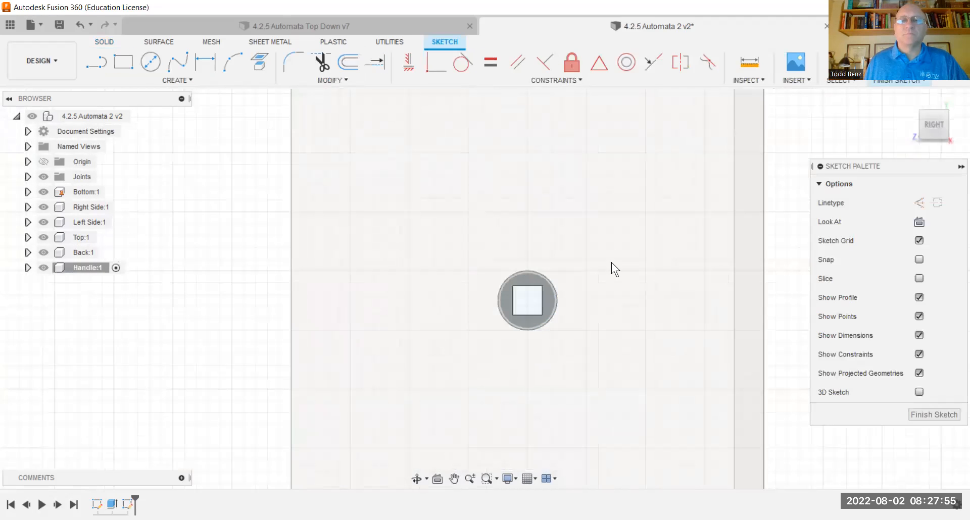
left_click(149, 63)
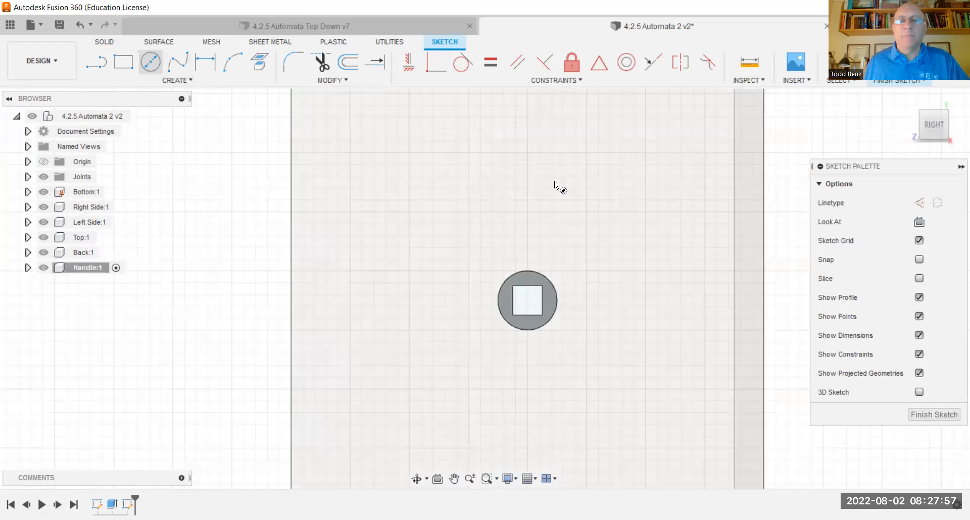
scroll(507, 318, "up", 2)
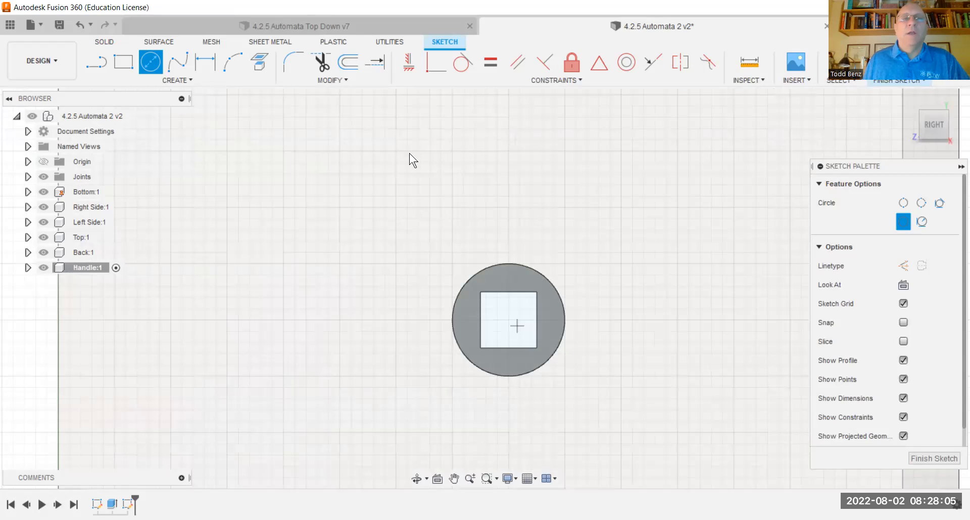
left_click(508, 320)
type("0.75")
key("Return")
scroll(472, 175, "up", 2)
scroll(479, 164, "down", 3)
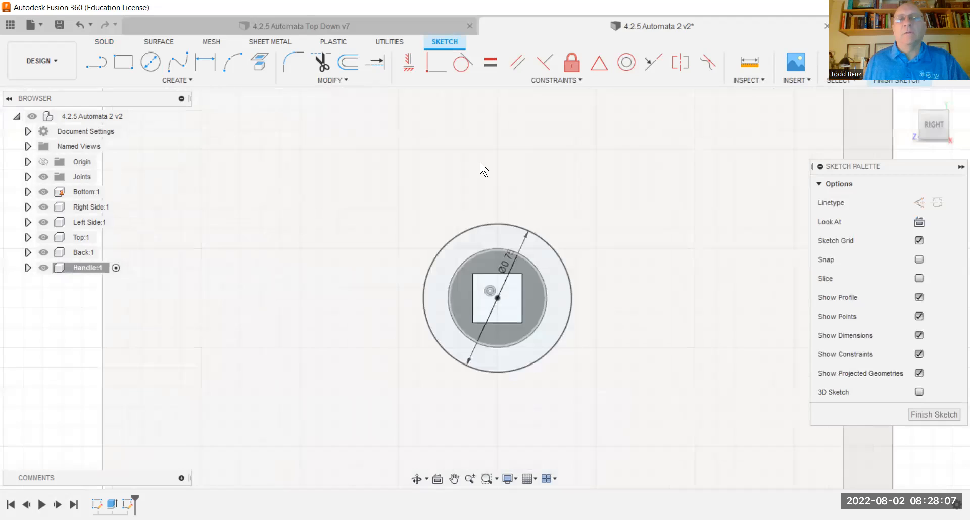
Draw a 1.25 in vertical construction line up from the circle's centre and a 0.25 in diameter circle at its upper end.
key("l")
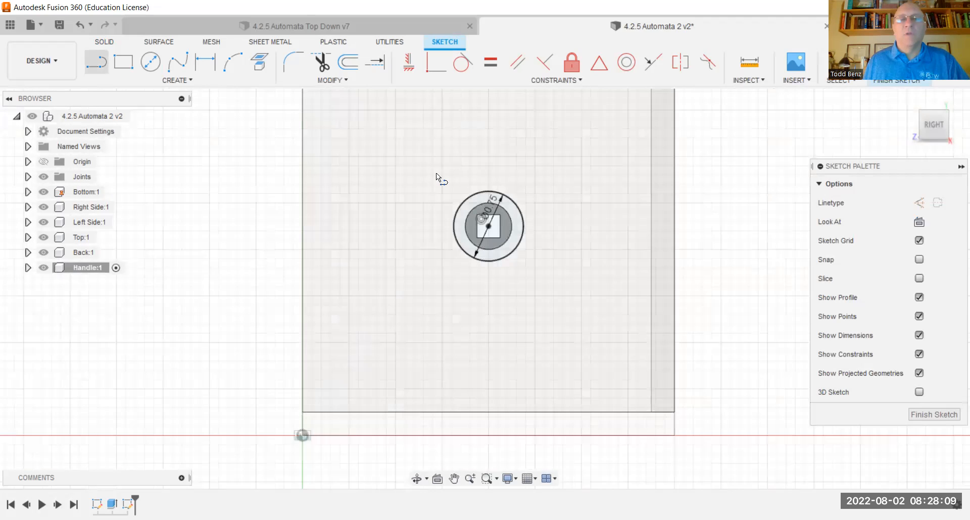
left_click(488, 225)
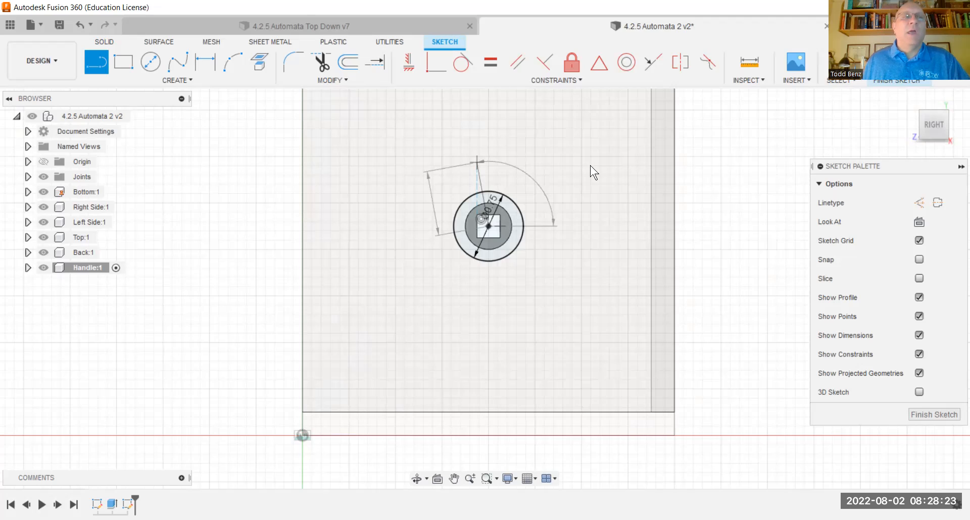
left_click(919, 203)
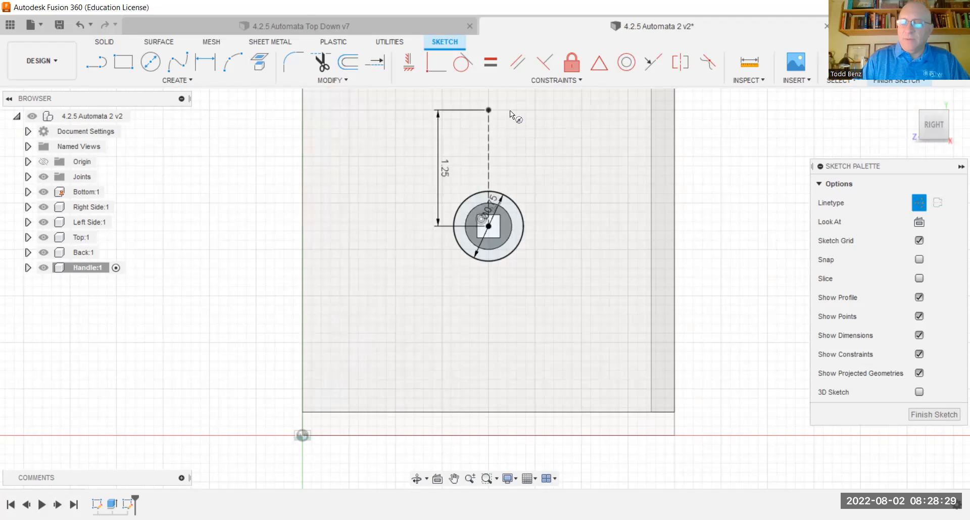
type("0.25")
key("Return")
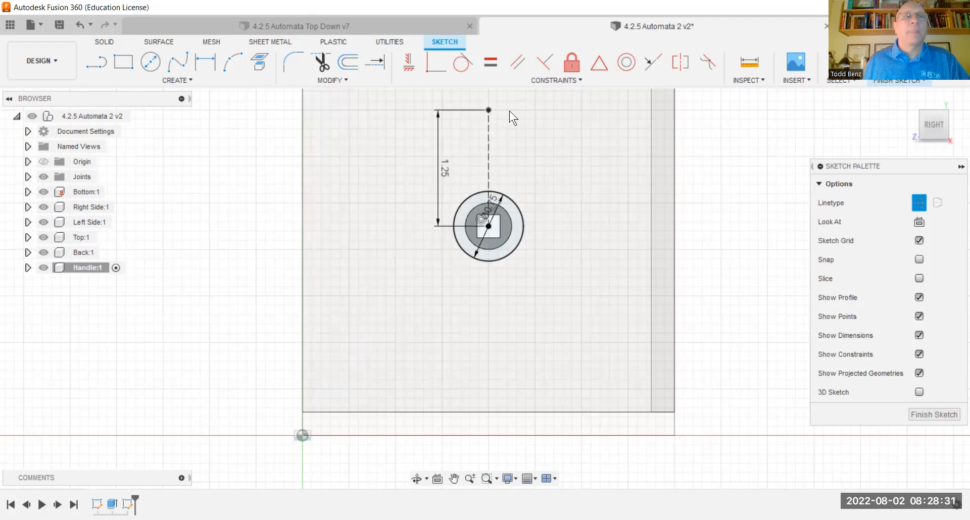
Draw two freehand slanted lines, one on each side of the two circles, spanning from the small circle to the large one.
left_click(100, 63)
key("l")
left_click(453, 96)
left_click(419, 262)
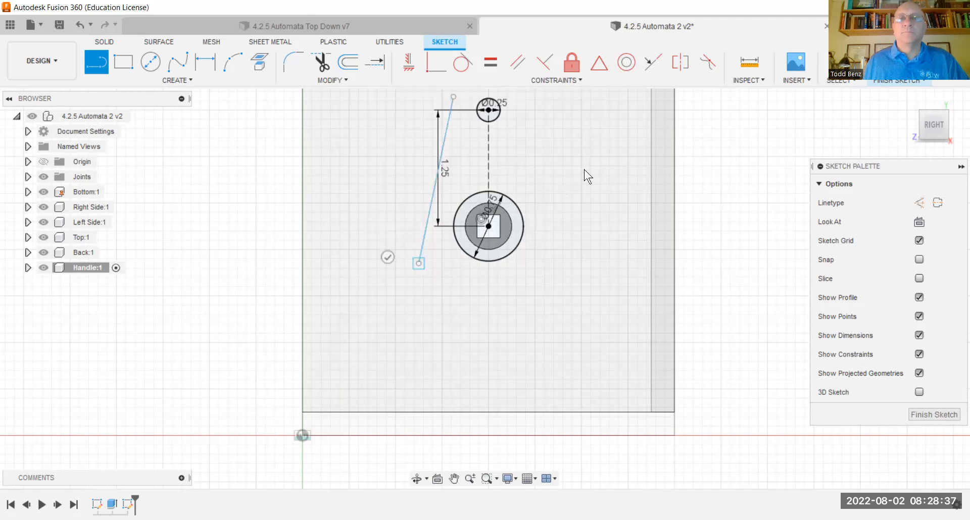
key("Escape")
middle_click_drag(583, 154, 549, 238)
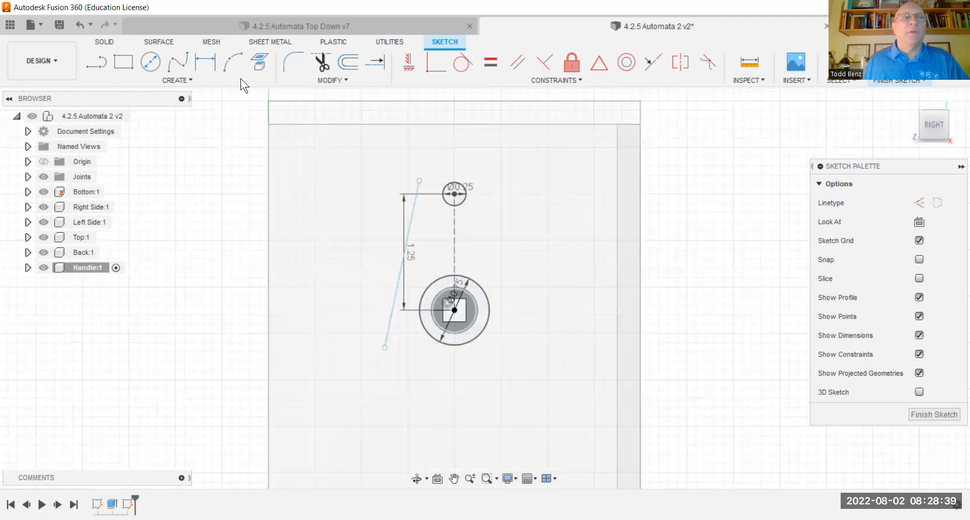
left_click(90, 56)
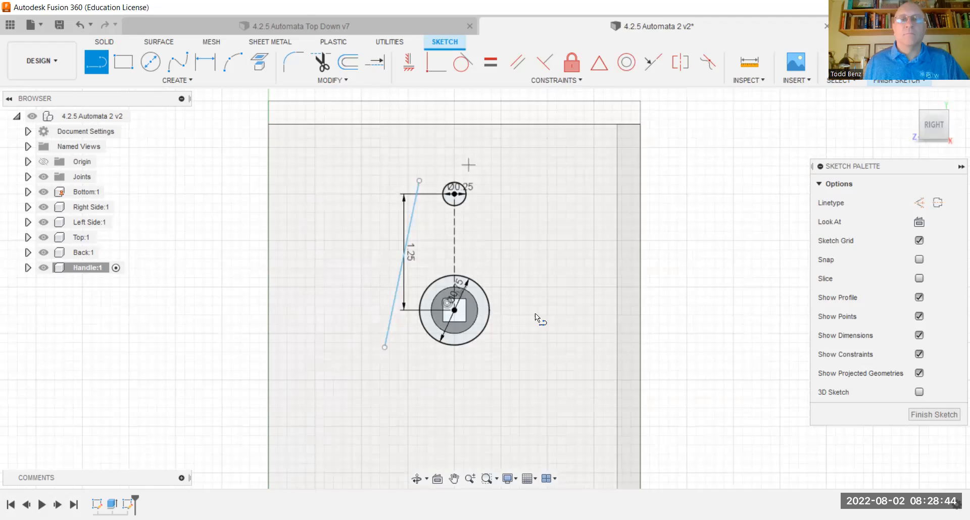
left_click(519, 335)
scroll(518, 334, "up", 1)
key("Escape")
Constrain both slanted lines tangent to the 0.25 in circle and the 0.75 in circle.
left_click(463, 63)
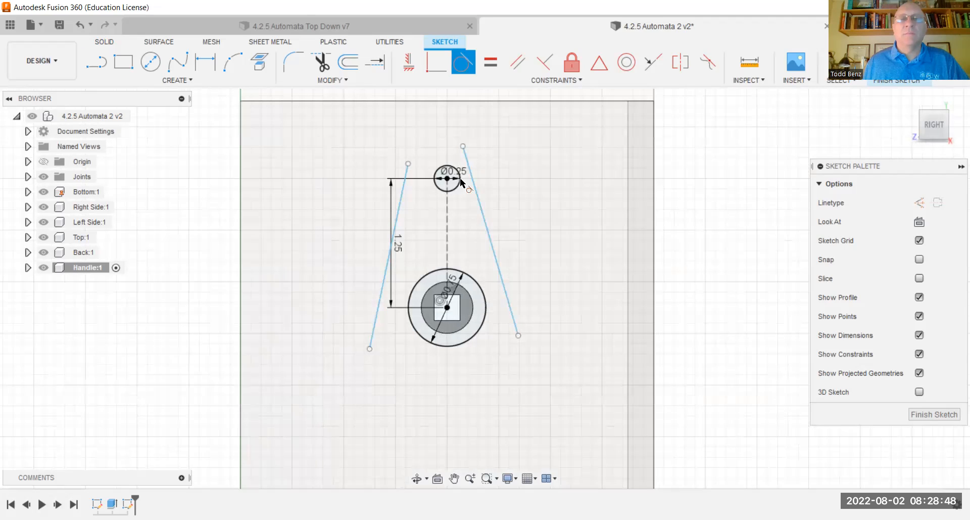
left_click(460, 179)
left_click(406, 172)
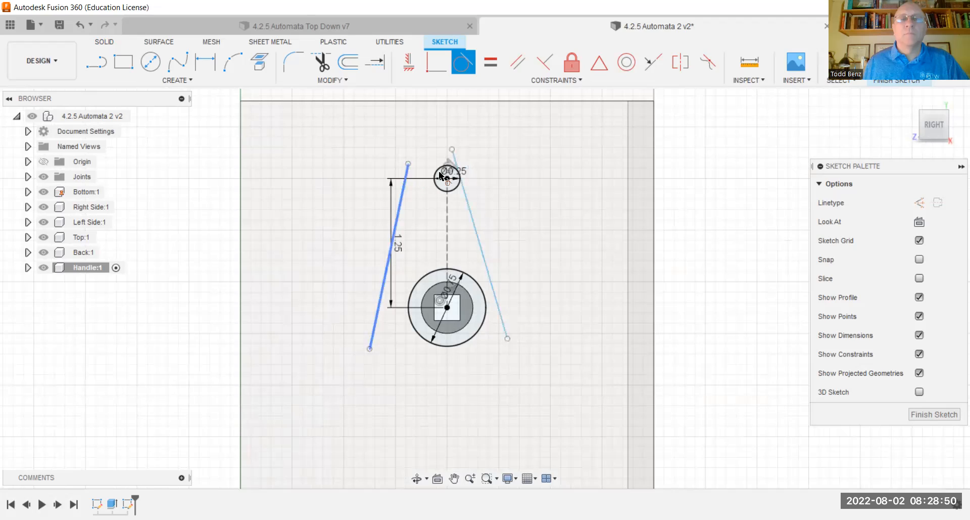
left_click(410, 318)
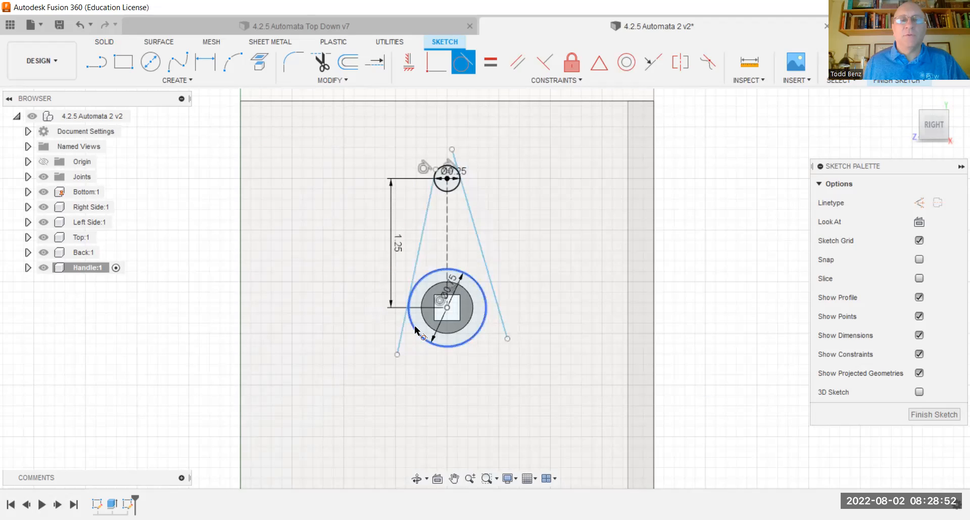
left_click(498, 317)
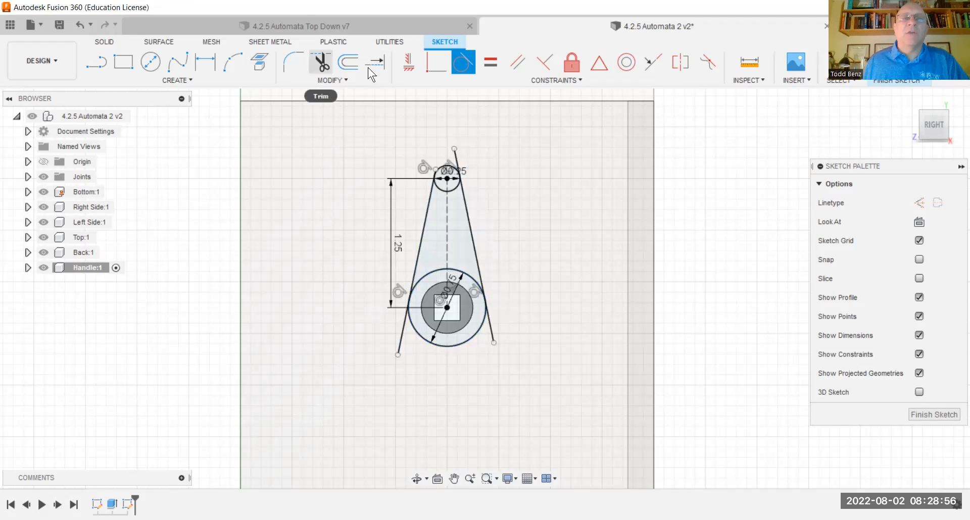
Trim the slanted lines' overhanging ends and the circle arcs inside the handle outline, and finish the sketch.
left_click(320, 62)
left_click(456, 155)
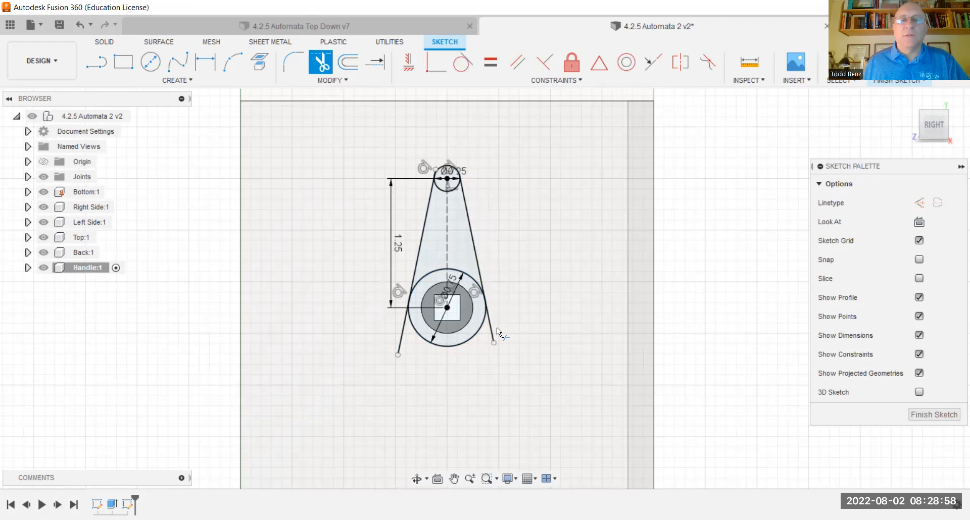
left_click(490, 325)
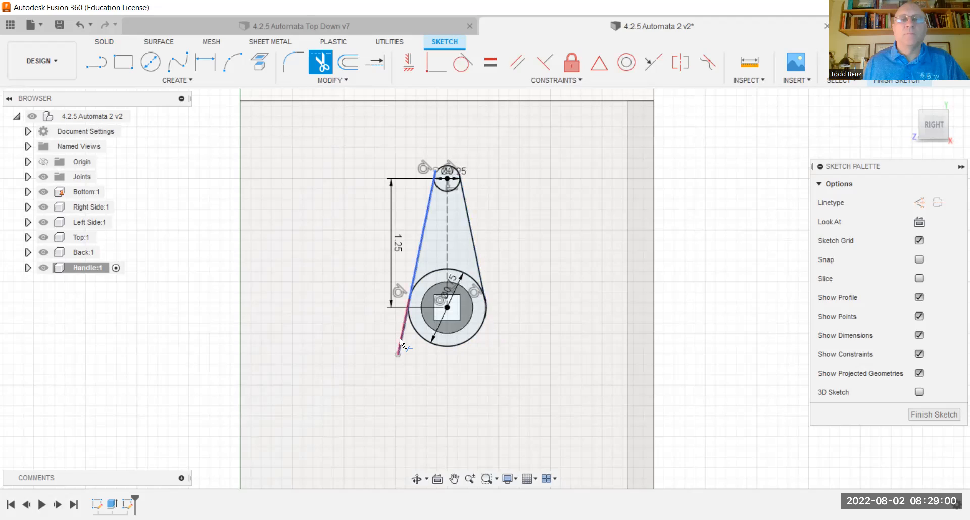
scroll(440, 164, "up", 2)
scroll(430, 172, "up", 3)
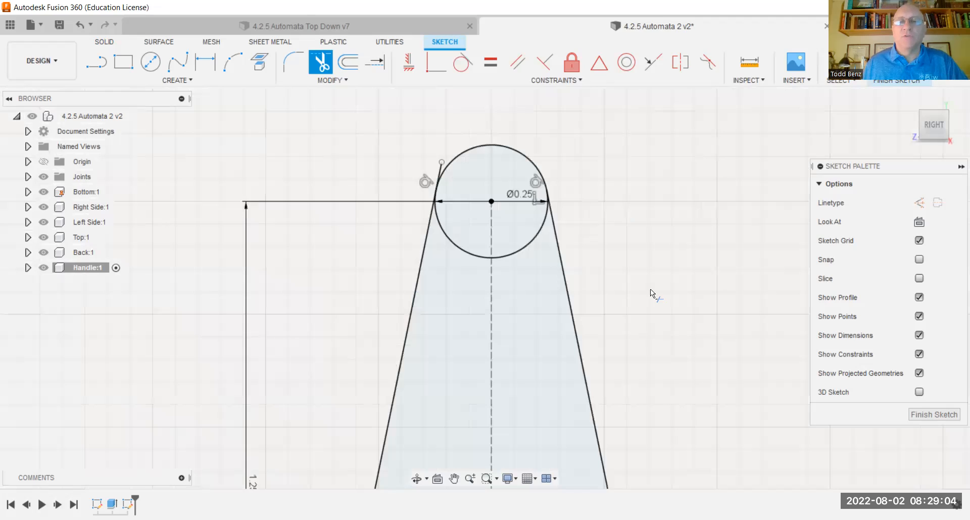
scroll(614, 283, "down", 5)
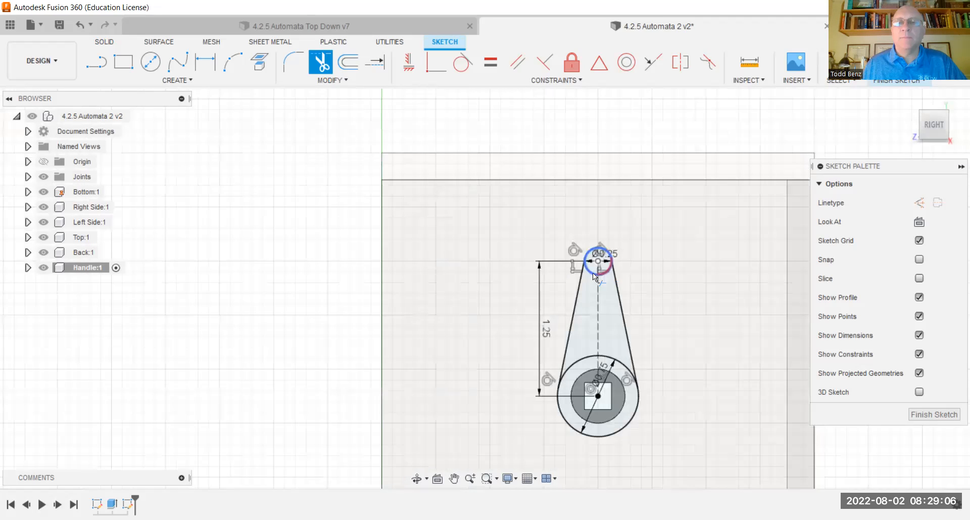
left_click(581, 360)
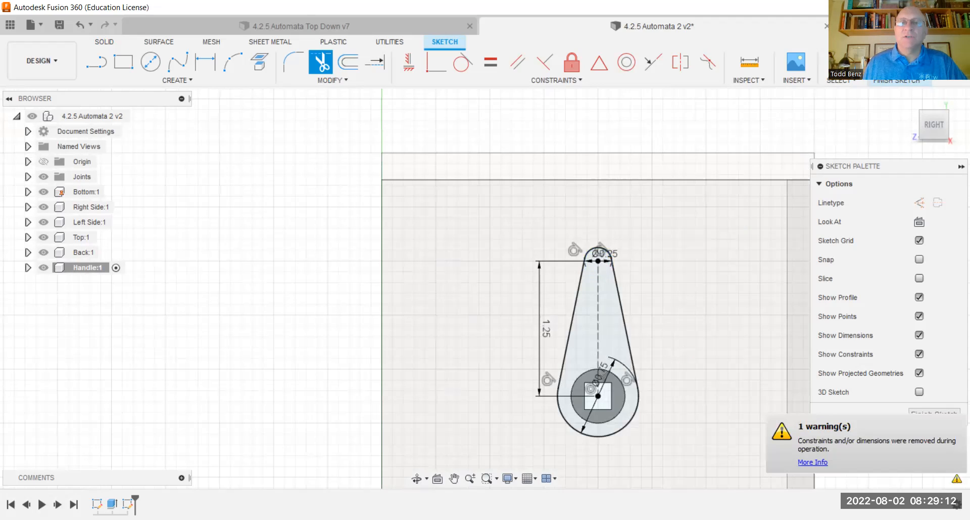
left_click(874, 84)
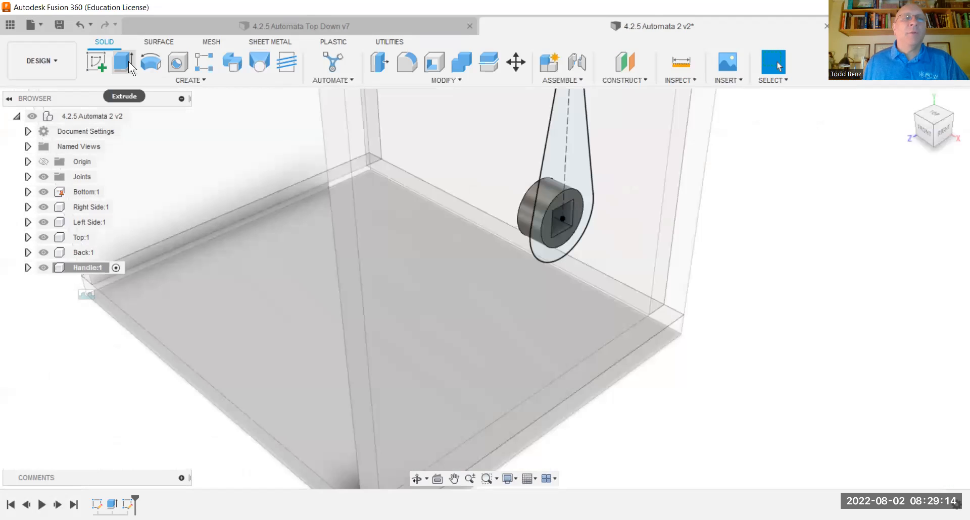
Extrude the two handle profiles around the square hole 0.25 in outward, joined to the hub.
left_click(124, 62)
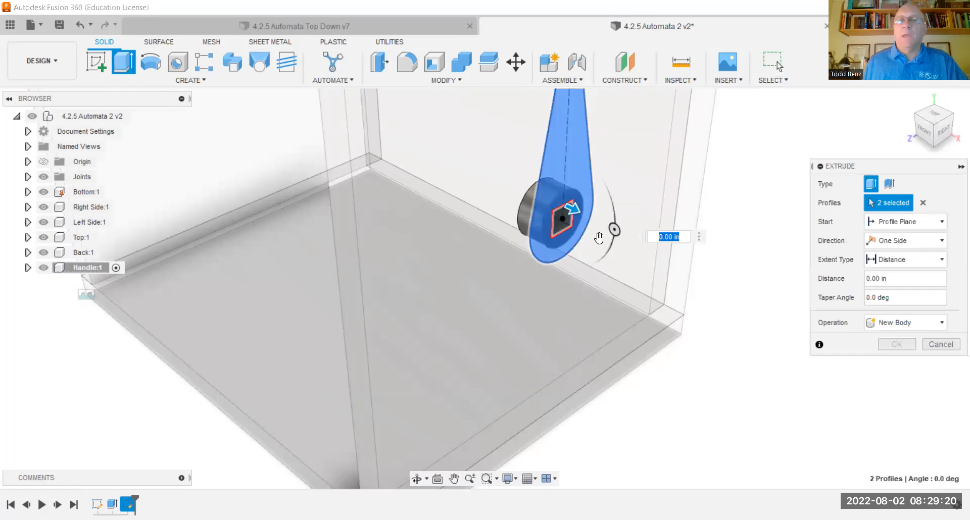
left_click_drag(590, 217, 689, 245)
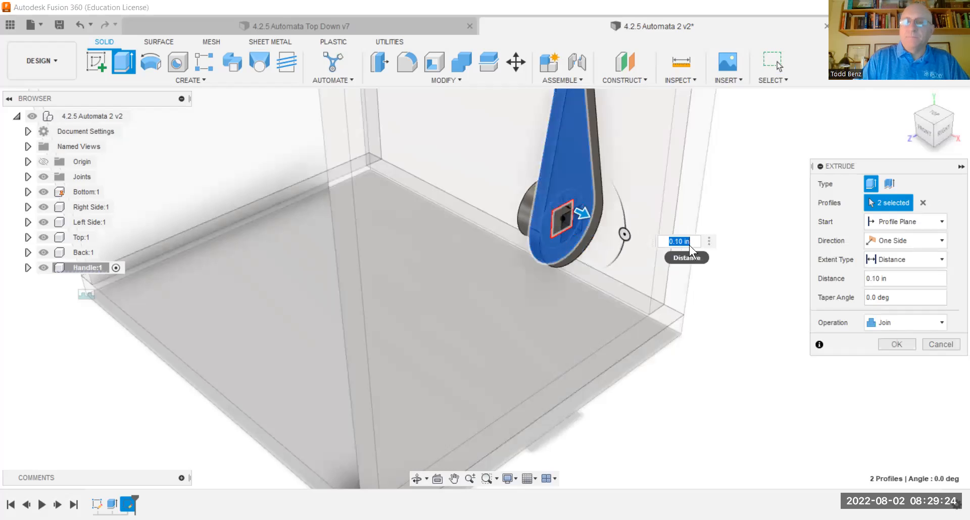
type(".25")
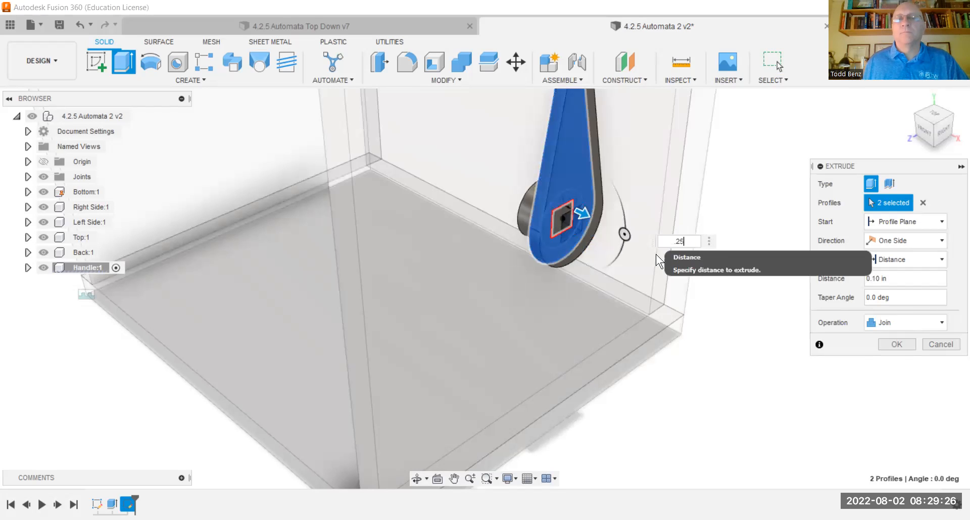
key("Return")
scroll(628, 158, "down", 3)
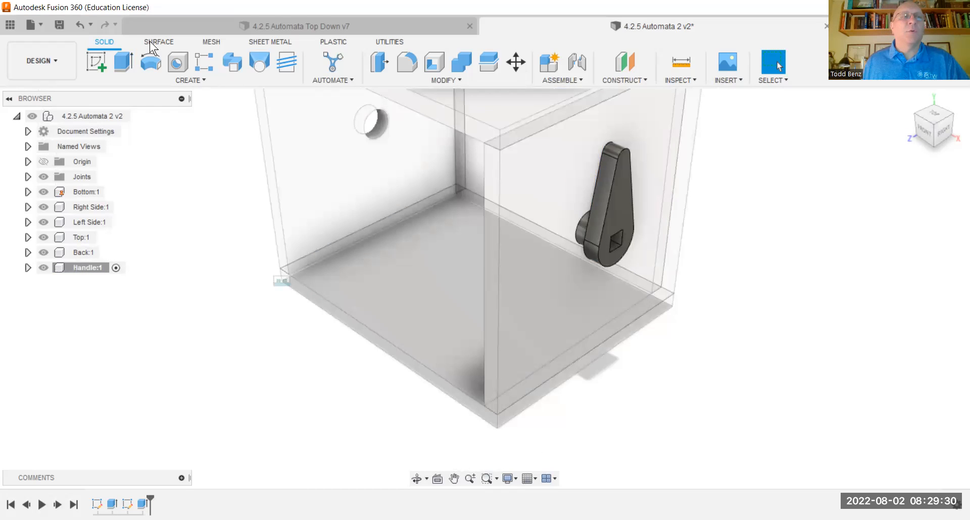
Sketch a circle matching the rounded upper end on the handle's outer face and extrude it 0.75 in outward as a joined grip.
left_click(622, 181)
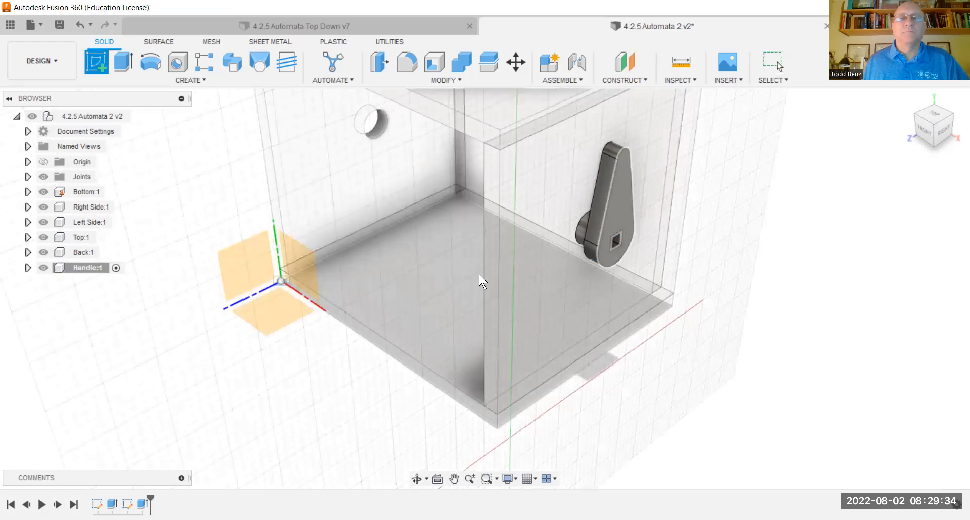
left_click(389, 148)
key("c")
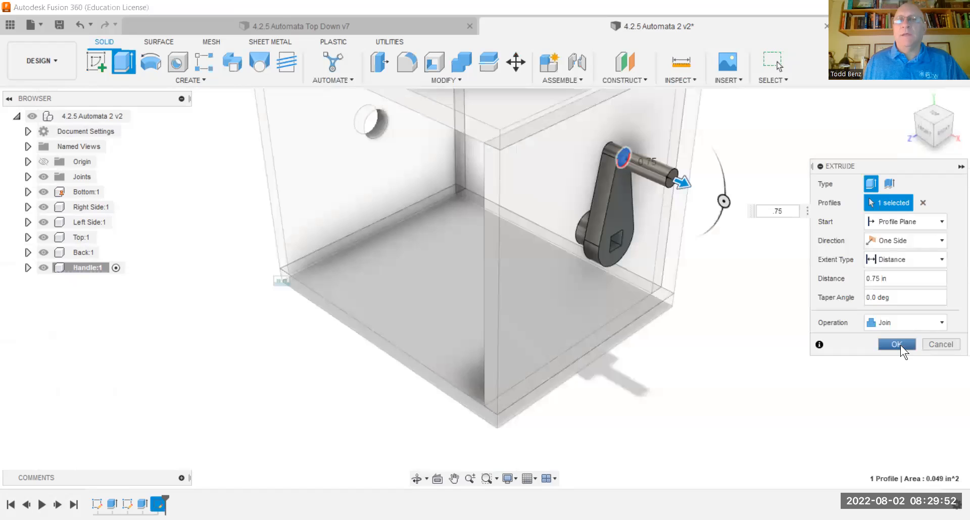
left_click(902, 346)
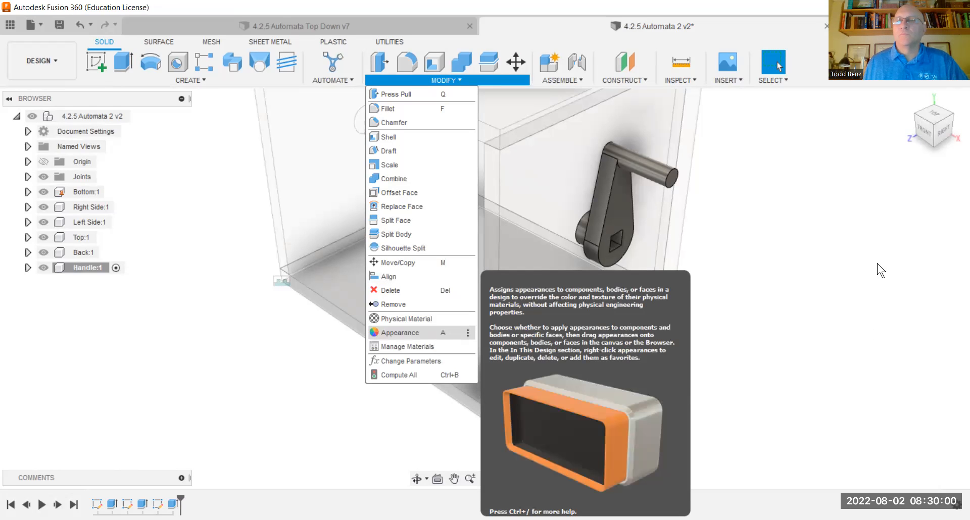
Apply the Paint - Enamel Glossy (Red) appearance to the handle.
scroll(786, 311, "down", 4)
scroll(786, 310, "up", 10)
scroll(727, 331, "down", 2)
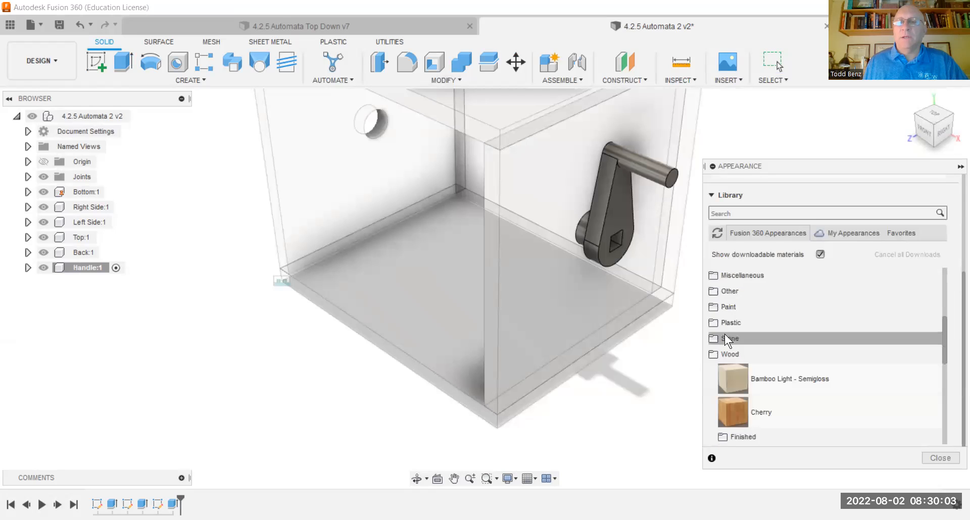
left_click(713, 308)
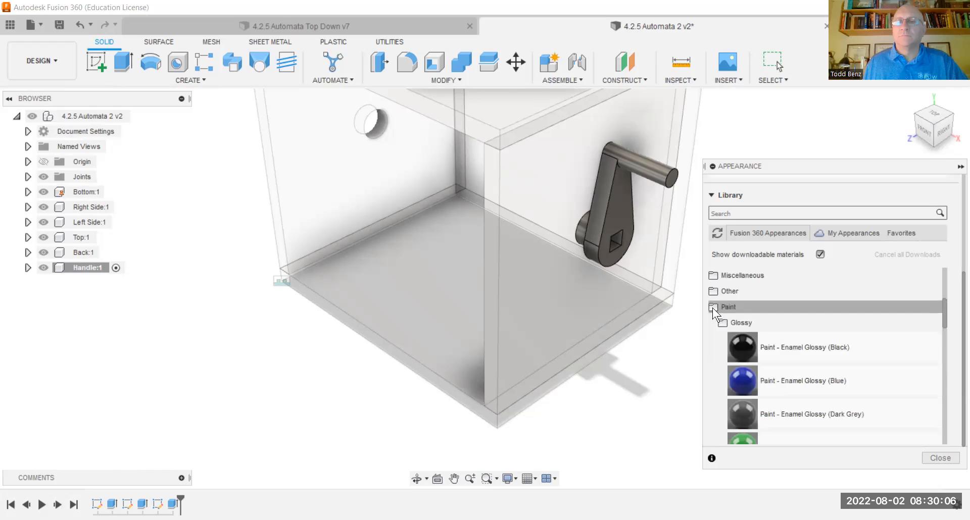
scroll(745, 353, "down", 3)
left_click_drag(748, 384, 631, 228)
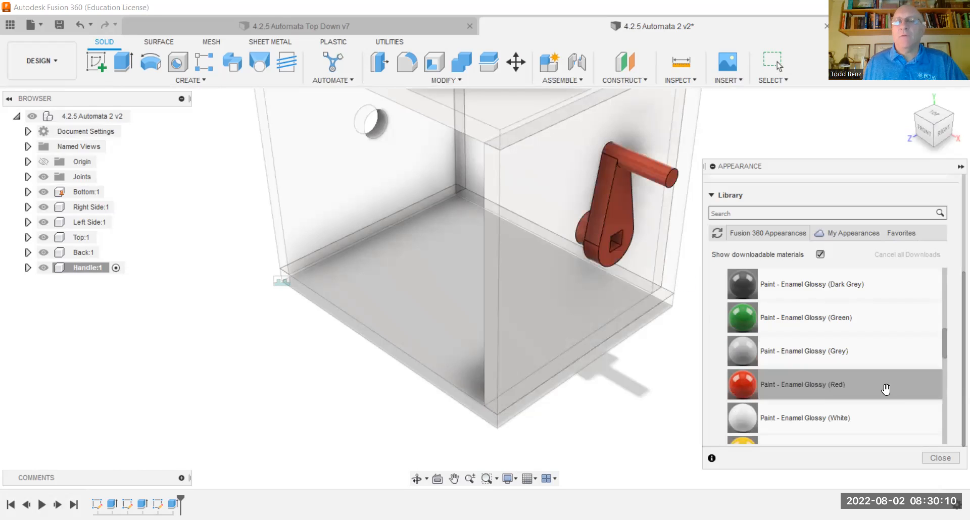
left_click(939, 459)
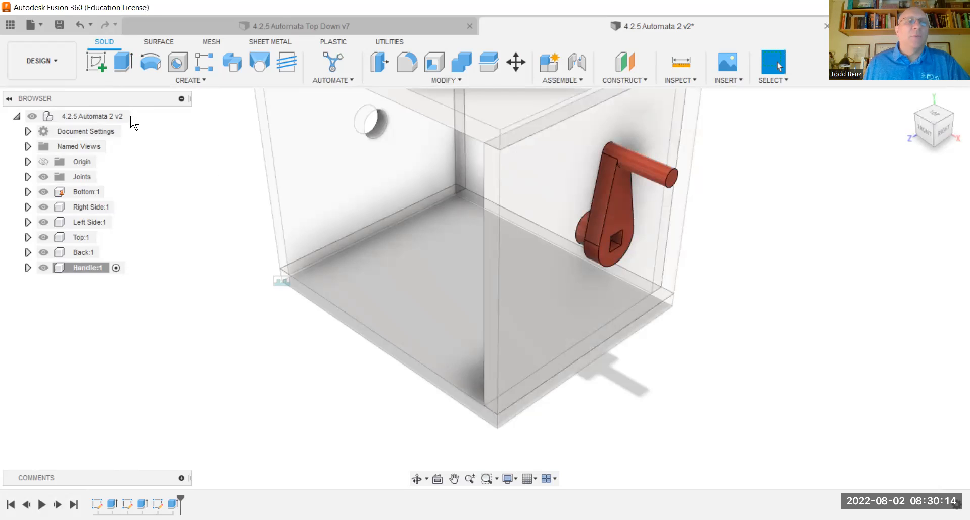
Activate the top-level assembly and add a Revolute as-built joint between the handle and the right side panel, centred on the handle's rounded lower end.
left_click(137, 116)
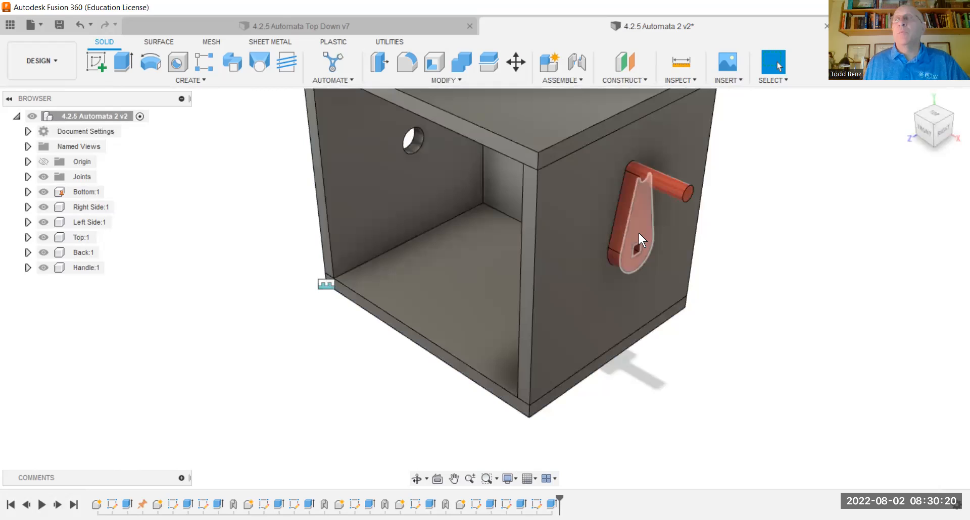
left_click(579, 78)
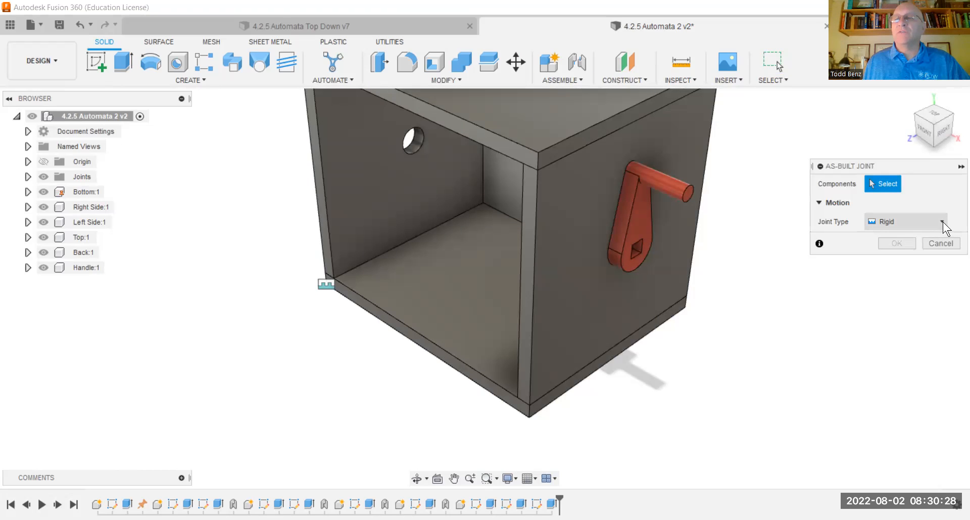
left_click(943, 223)
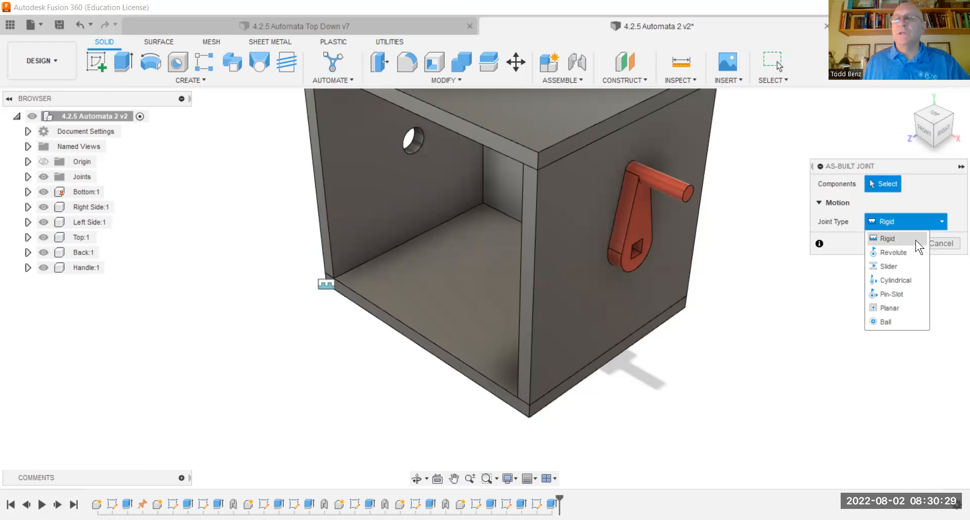
left_click(894, 253)
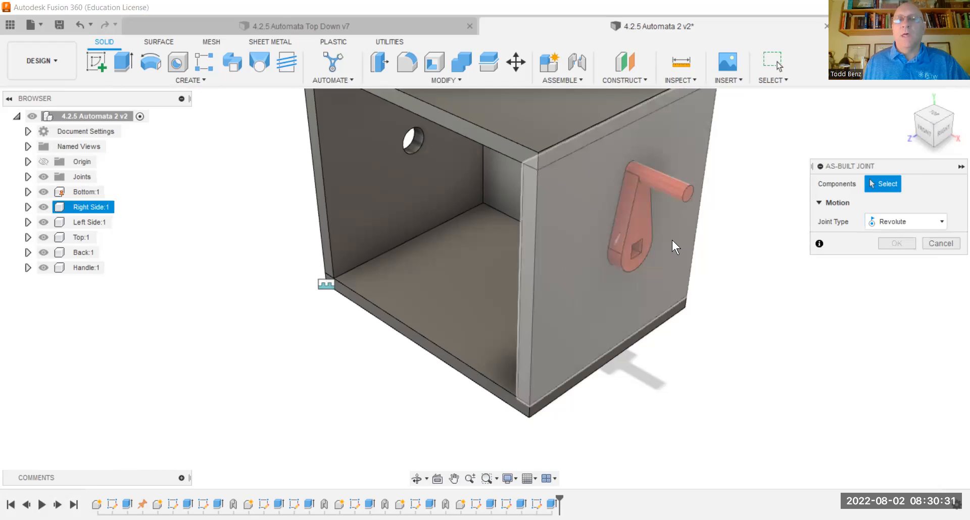
left_click(640, 214)
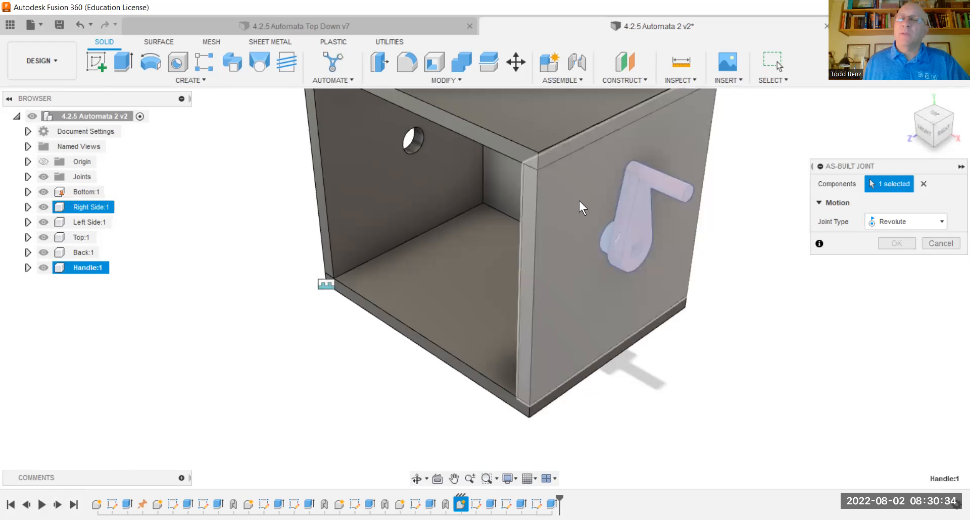
left_click(579, 201)
scroll(655, 253, "up", 5)
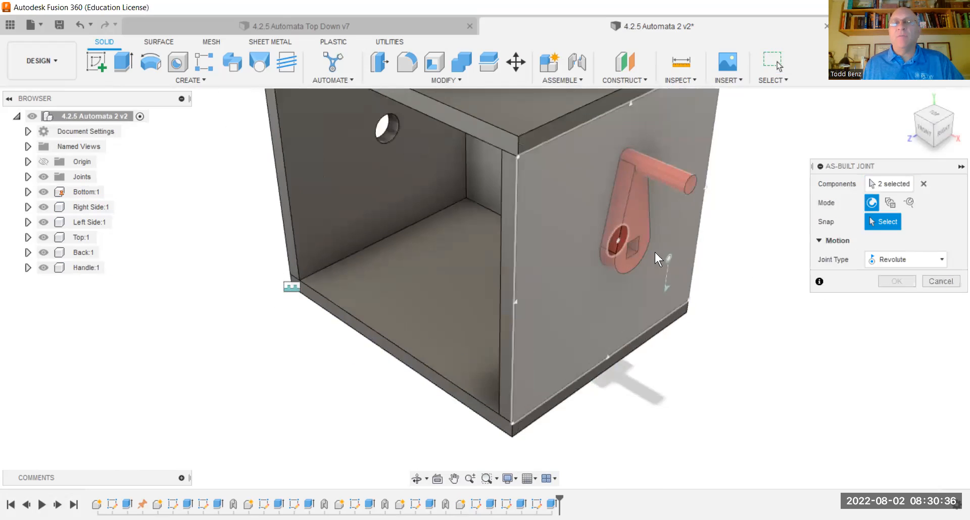
scroll(640, 250, "up", 2)
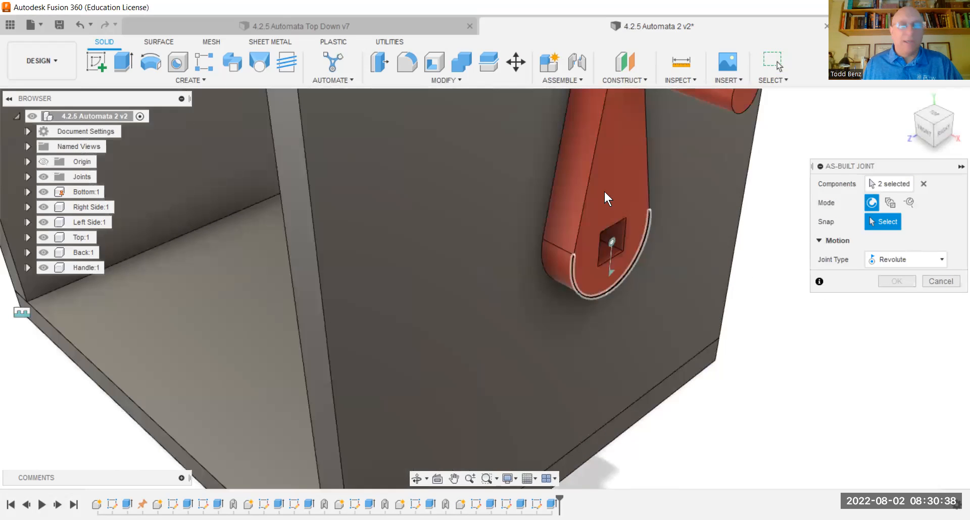
left_click(612, 240)
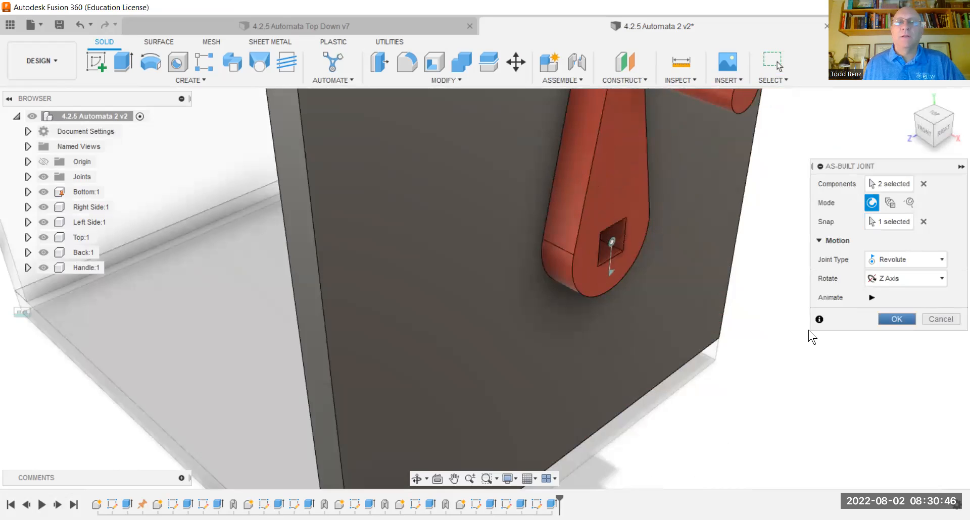
key("Return")
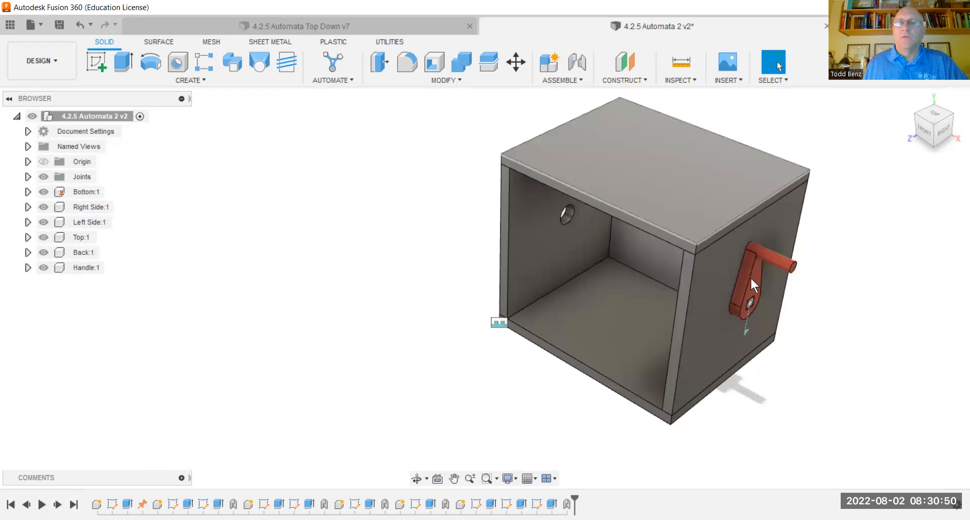
Create and activate a new internal component named Axle under the top-level assembly.
scroll(576, 278, "down", 3)
middle_click_drag(750, 133, 649, 139)
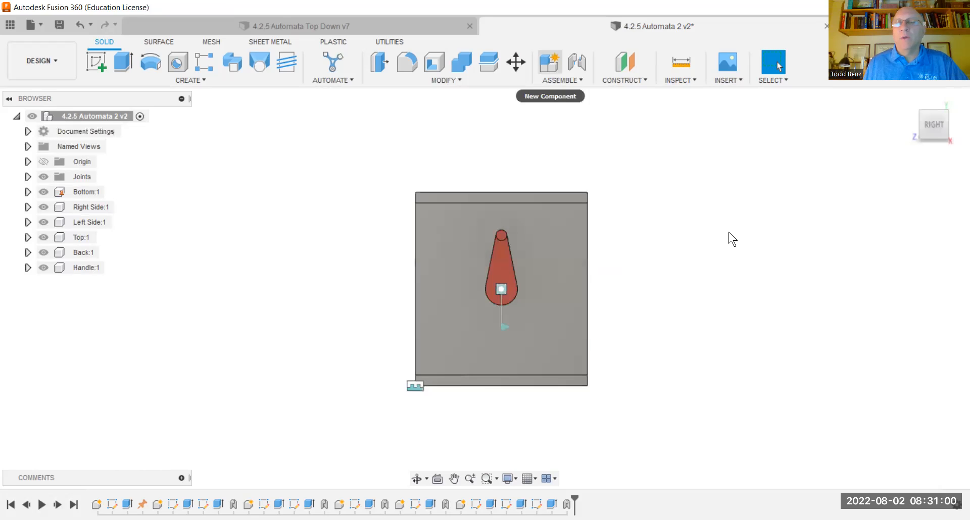
type("Axle")
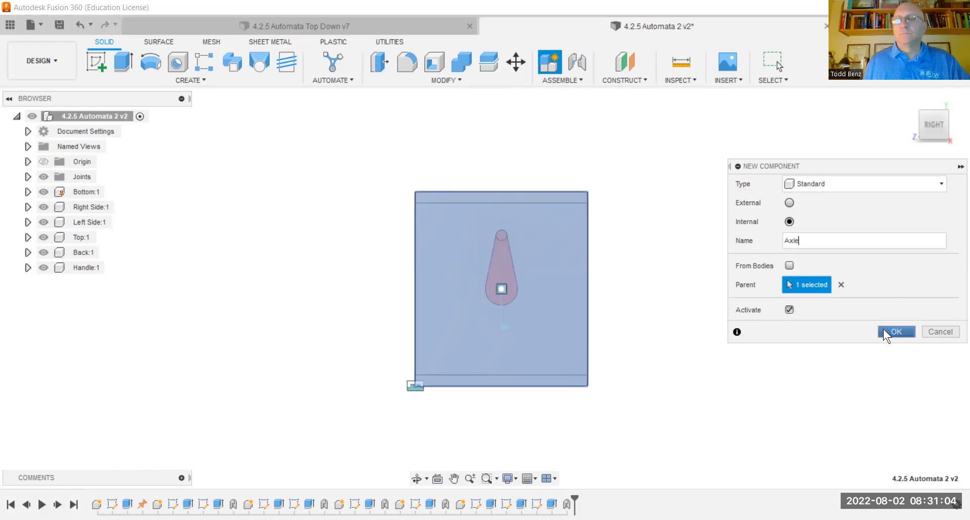
left_click(889, 333)
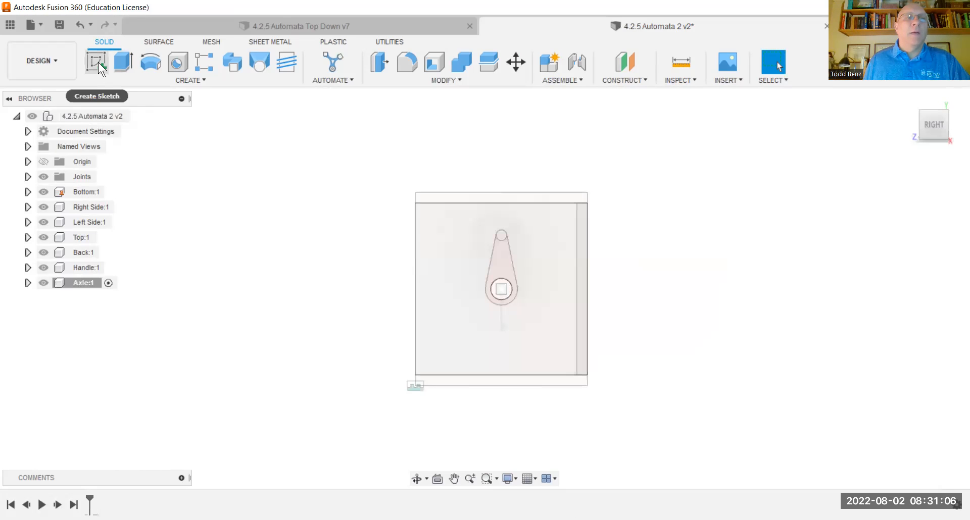
Start a sketch on the handle's outer face, project the square hole's outline into it, and finish the sketch.
left_click(96, 62)
left_click(483, 303)
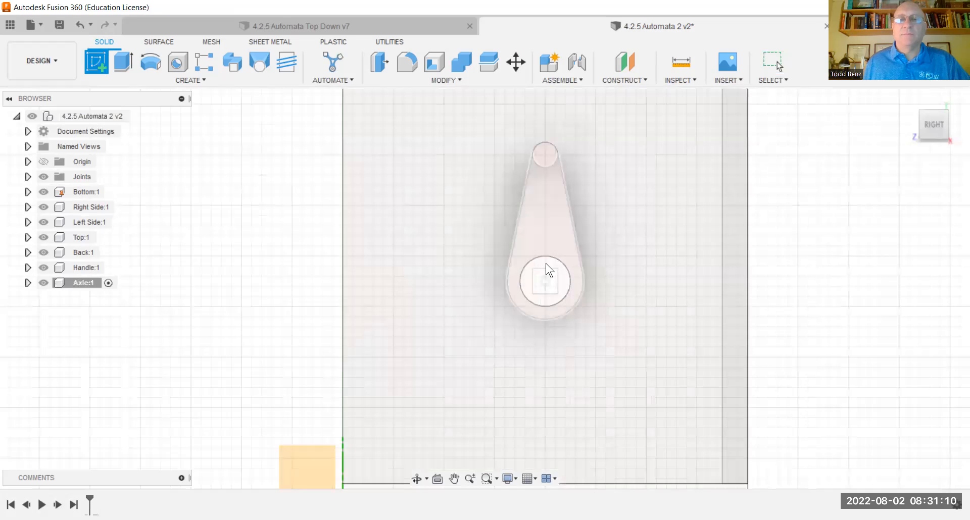
left_click(444, 165)
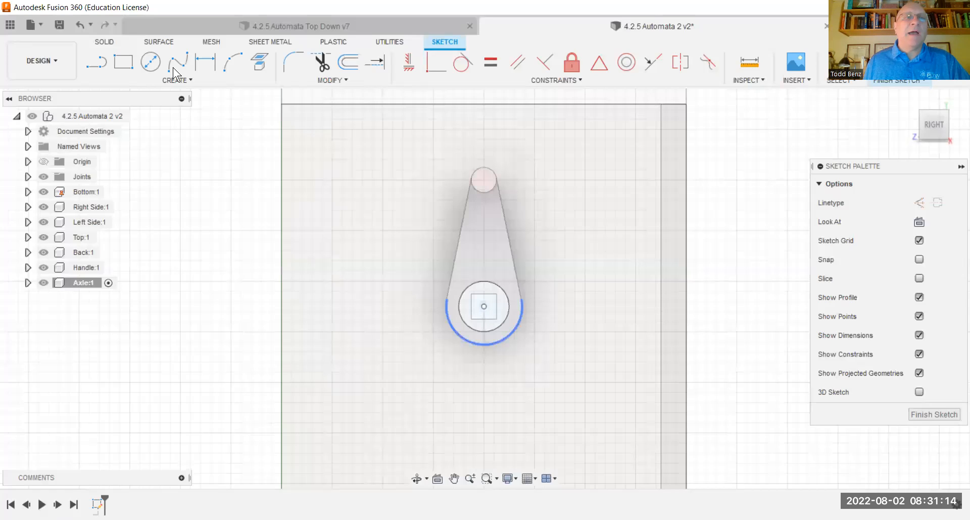
left_click(262, 59)
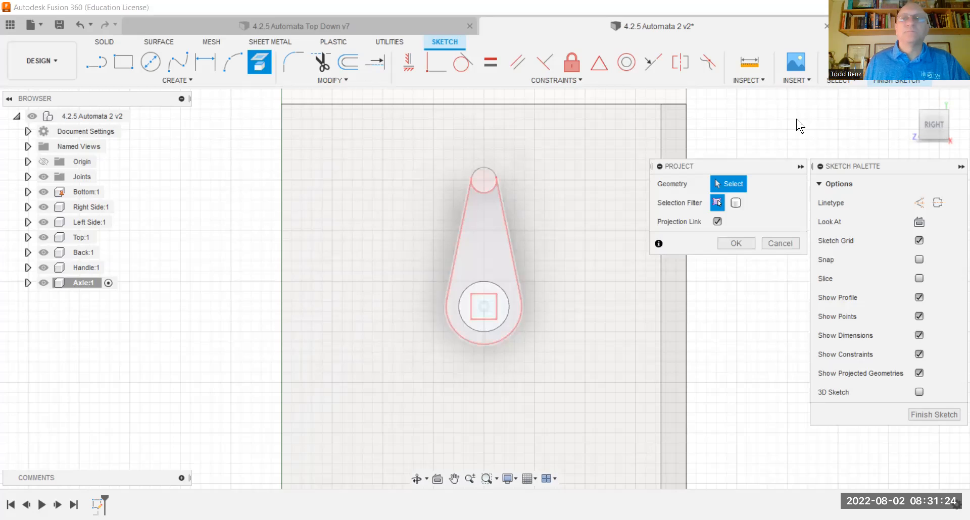
left_click(900, 63)
left_click(914, 125)
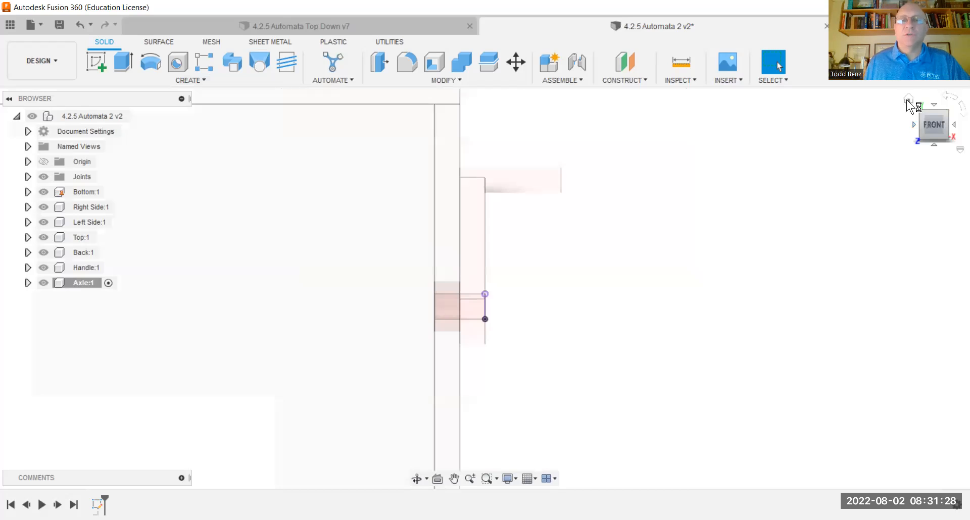
left_click(908, 100)
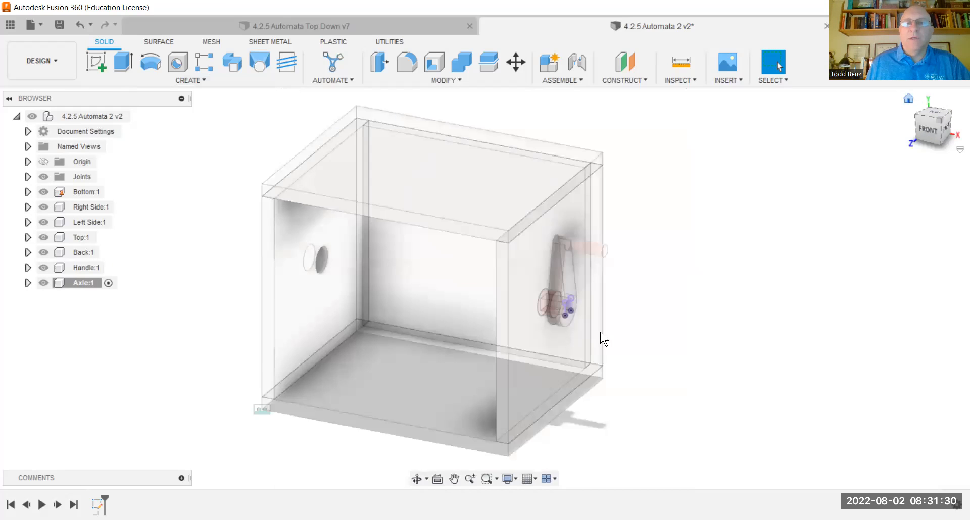
scroll(562, 314, "up", 5)
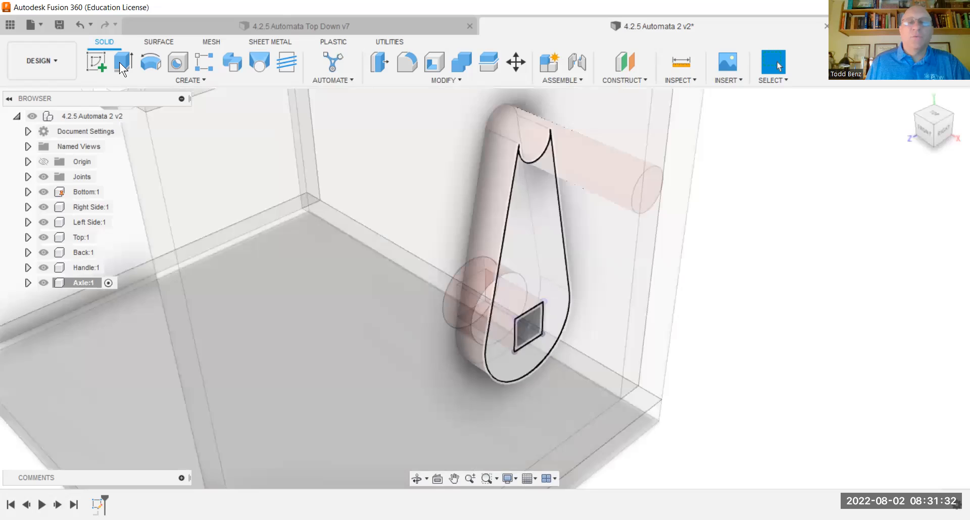
Extrude the square profile in the handle by -5.5 in through the box as a new body for the axle.
left_click(120, 62)
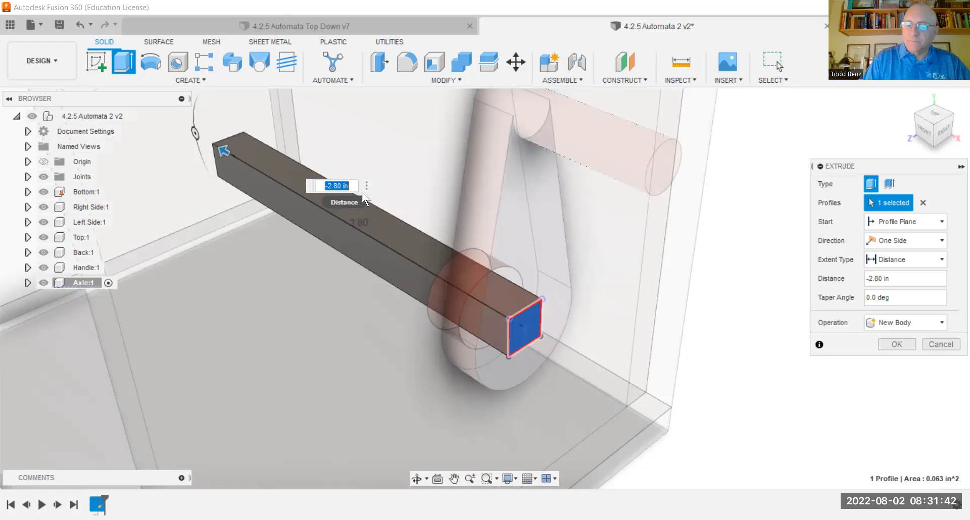
type("-5.5")
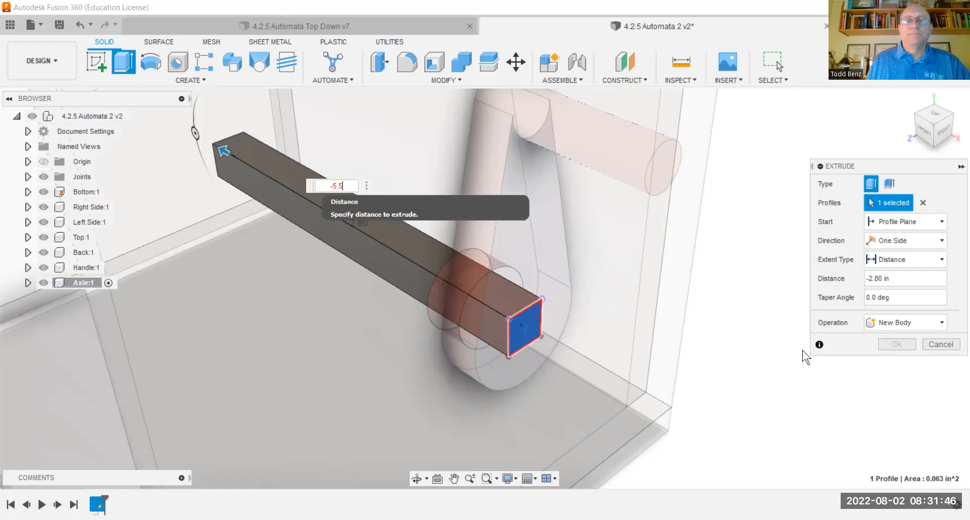
key("Return")
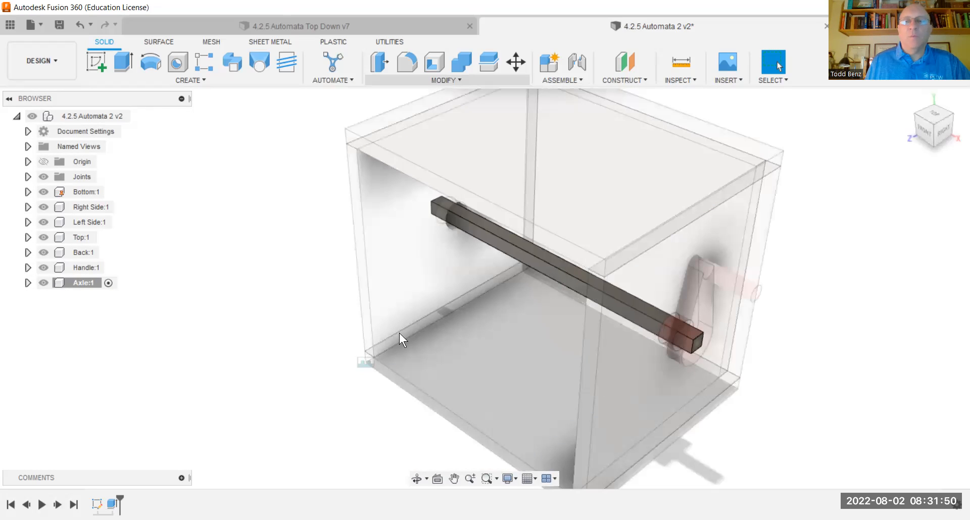
Apply the Pine wood appearance to the axle, and activate the top-level assembly.
left_click(446, 80)
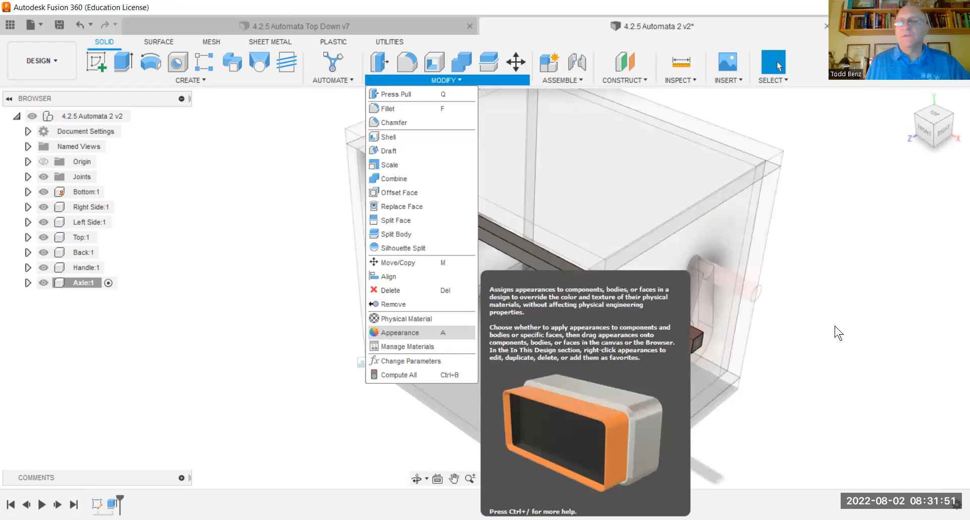
left_click(894, 295)
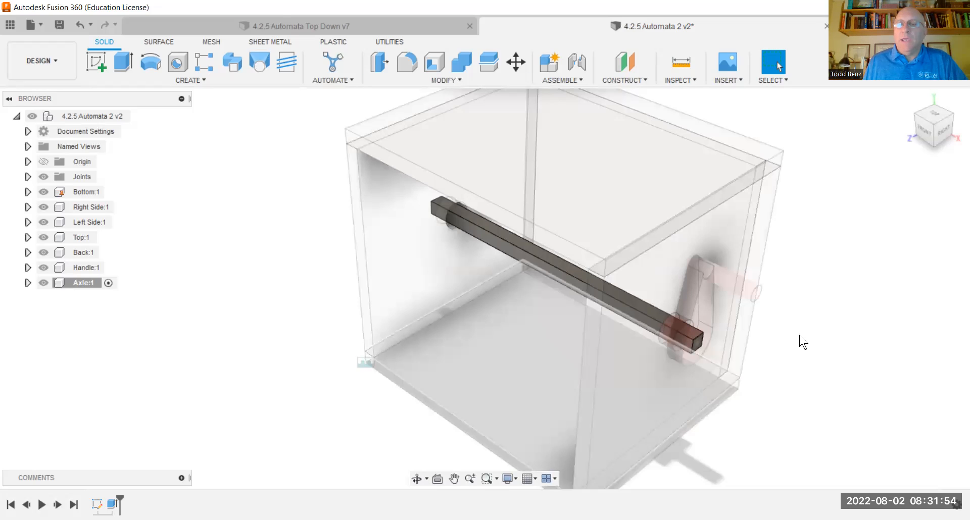
key("a")
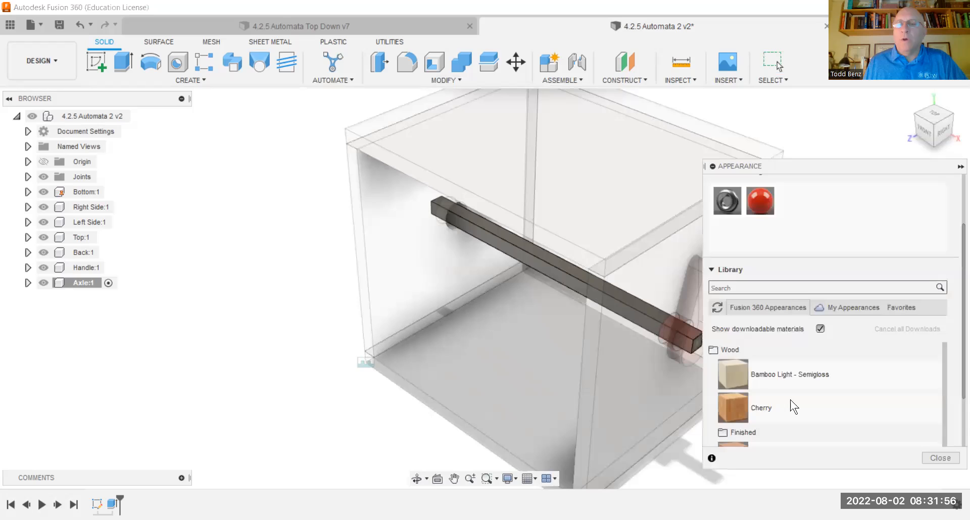
scroll(790, 400, "up", 3)
scroll(780, 399, "down", 3)
left_click_drag(768, 426, 556, 271)
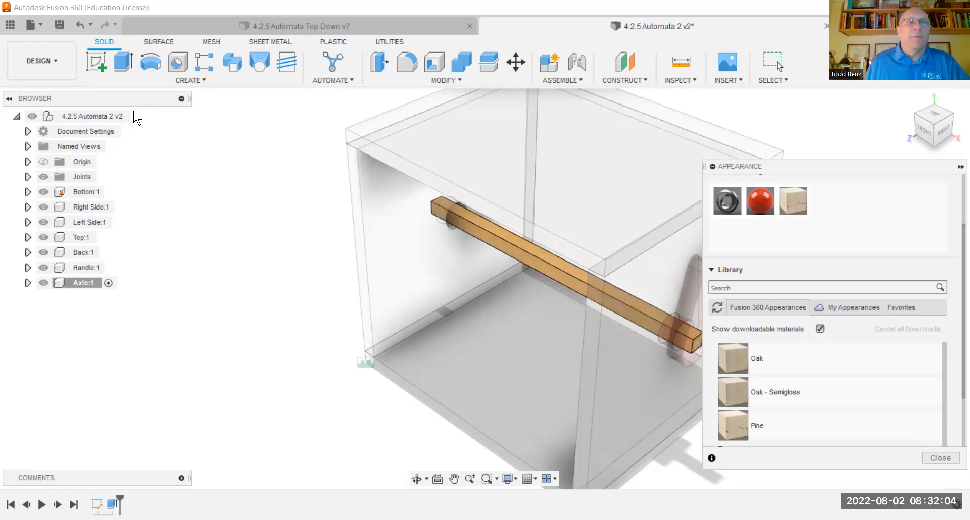
key("Escape")
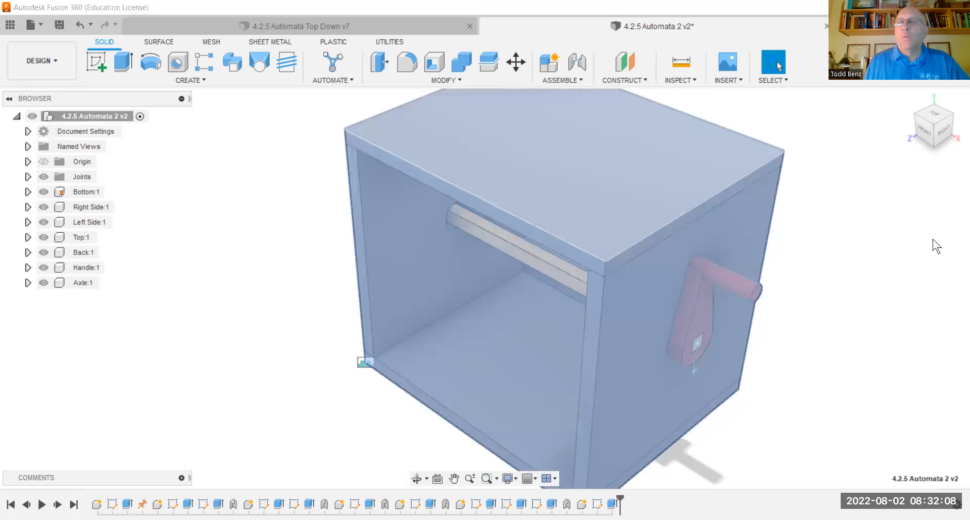
Add a Rigid as-built joint between the axle and the handle.
left_click(943, 135)
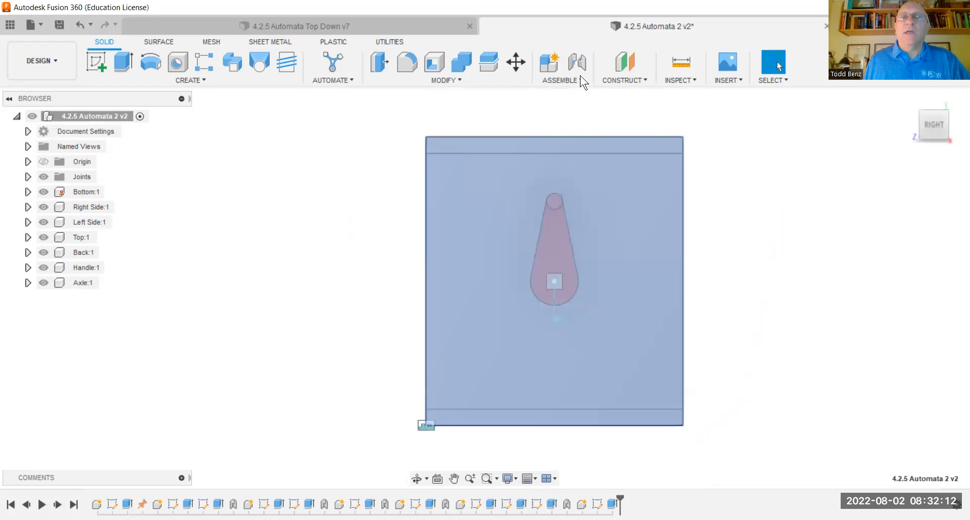
left_click(581, 80)
left_click(570, 123)
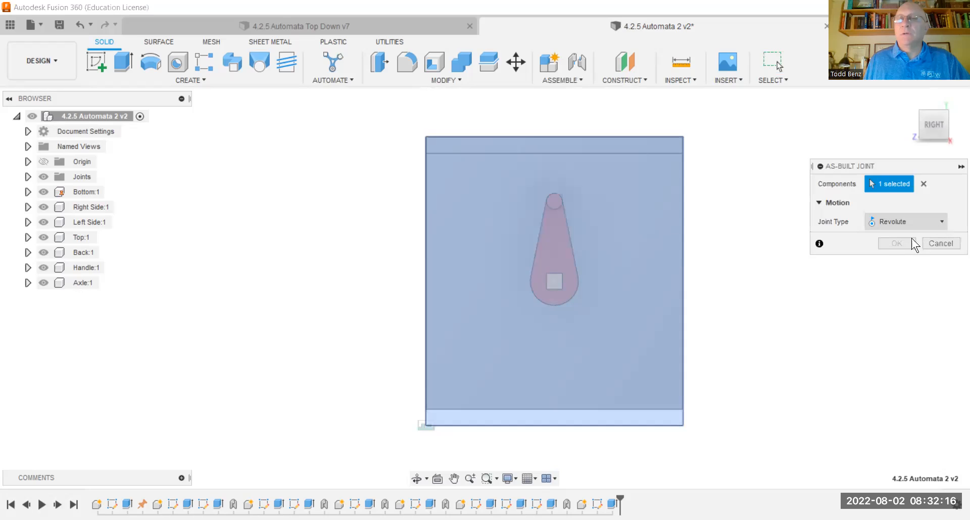
left_click(908, 222)
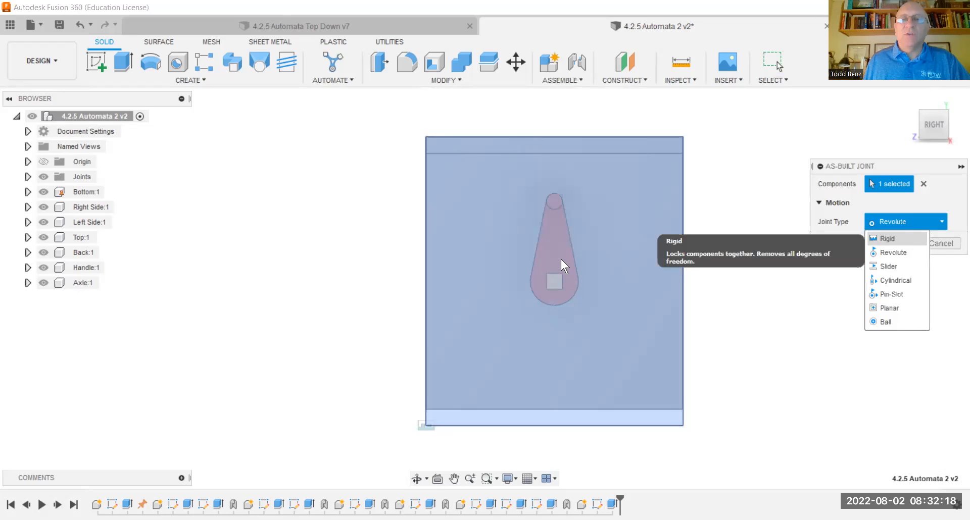
scroll(561, 259, "up", 4)
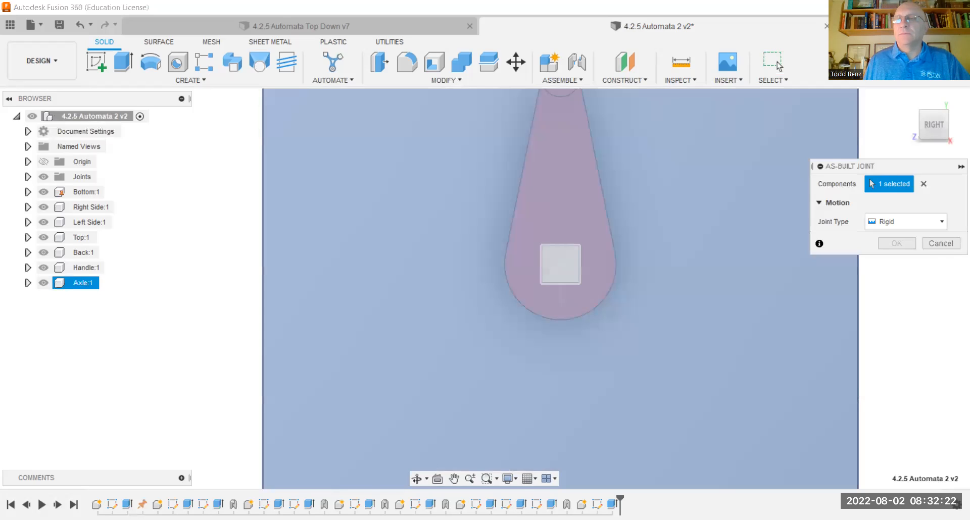
left_click(923, 184)
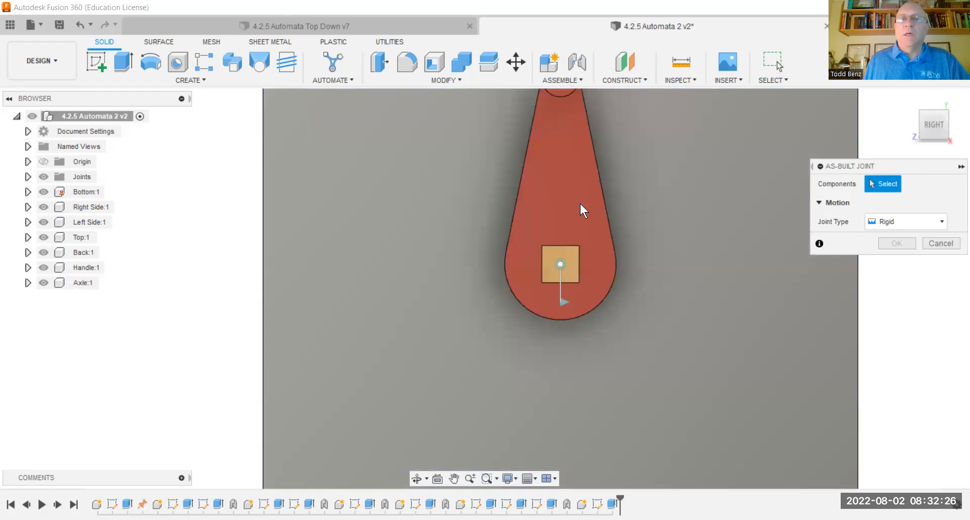
left_click(558, 259)
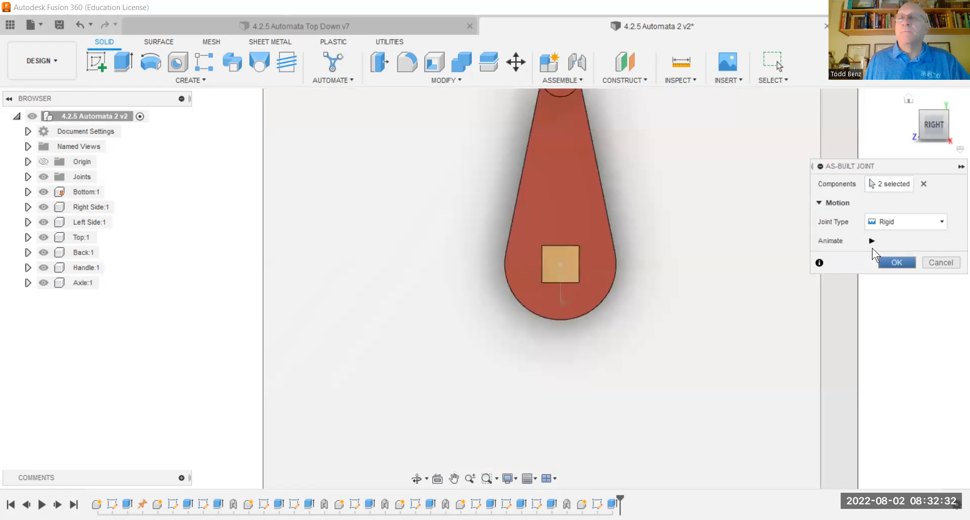
left_click(890, 262)
Animate the model through the handle's revolute joint to check that the handle and axle turn together.
left_click(910, 98)
scroll(422, 381, "up", 2)
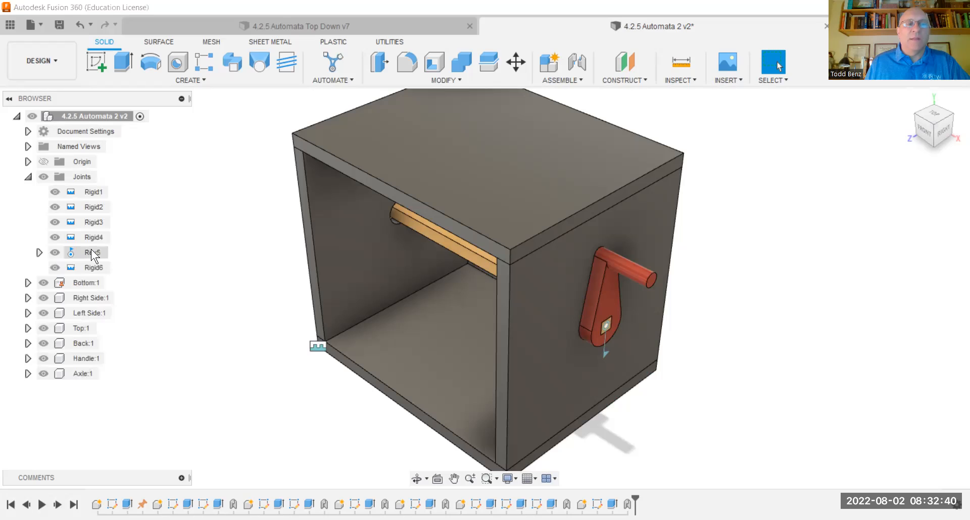
right_click(91, 251)
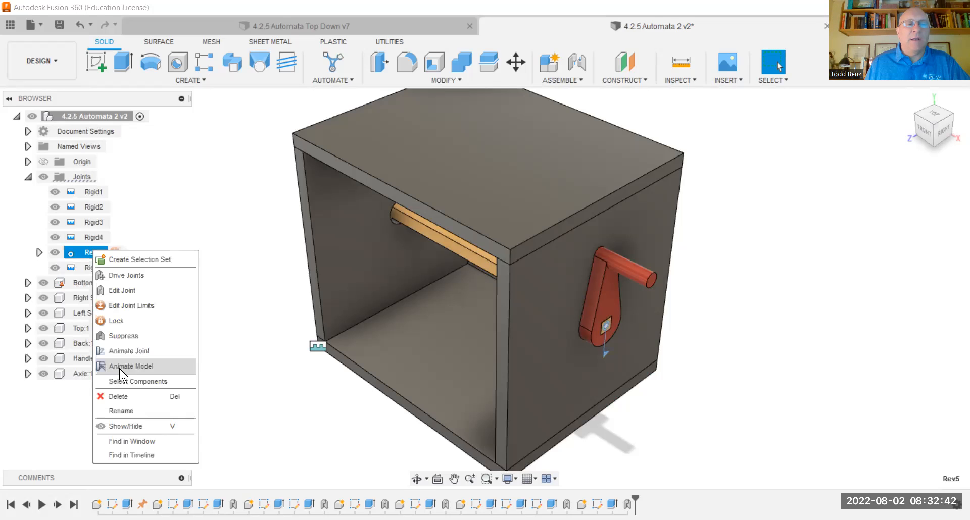
left_click(124, 368)
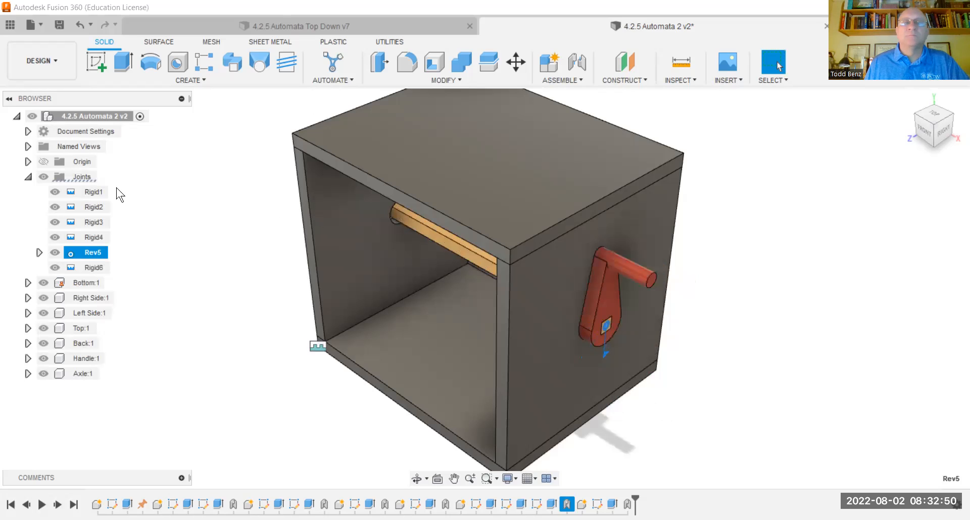
left_click(28, 177)
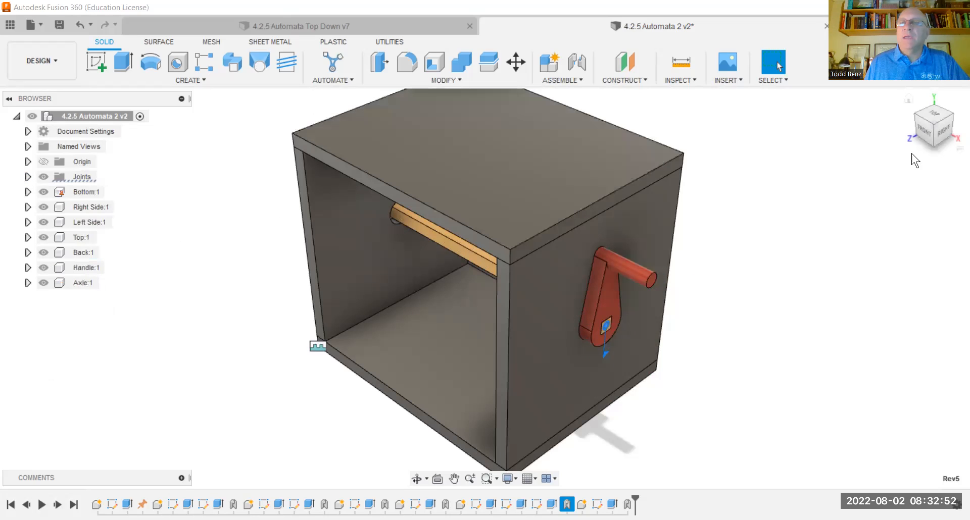
Create and activate a new internal component named Axle Guide under the top-level assembly.
left_click(917, 129)
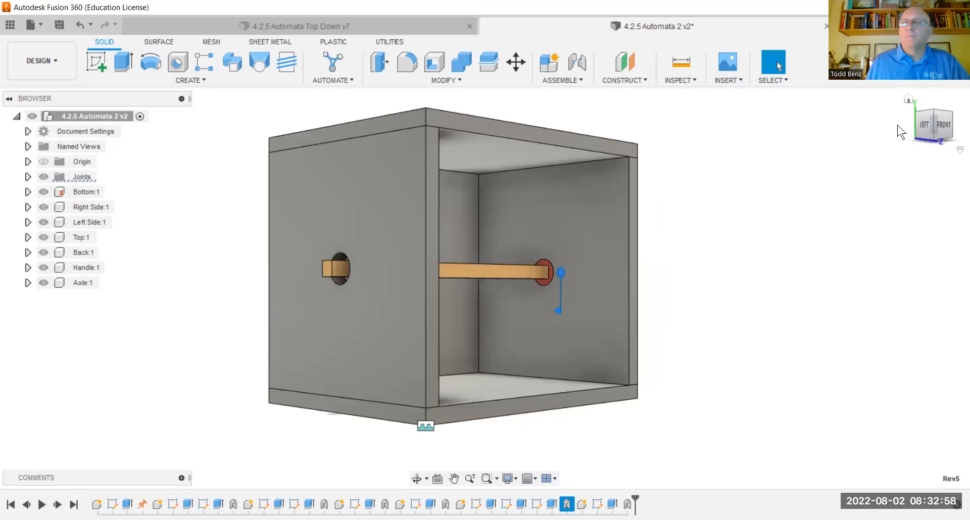
left_click(923, 124)
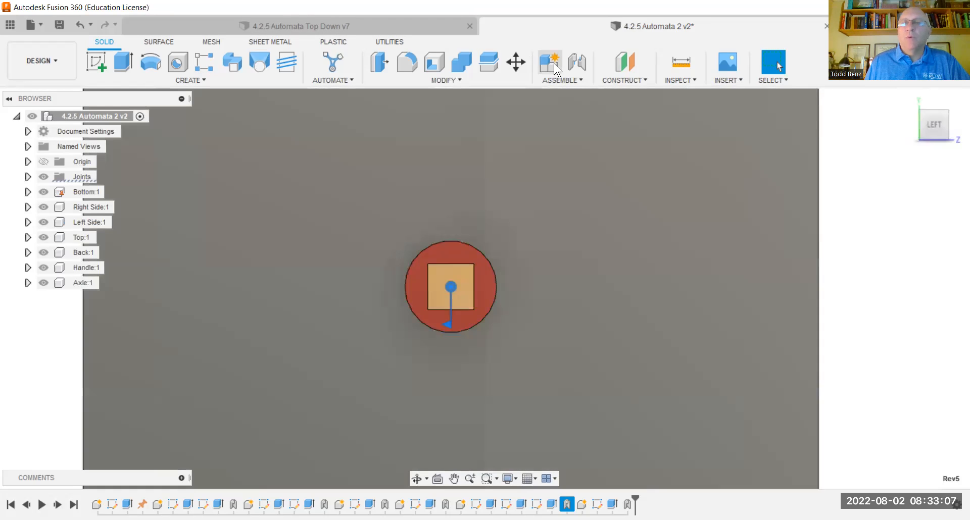
left_click(554, 62)
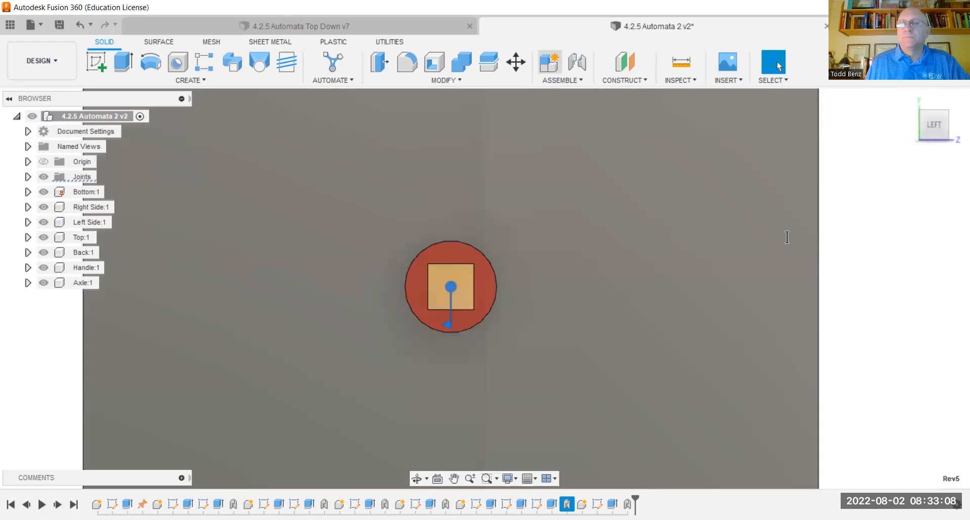
type("A")
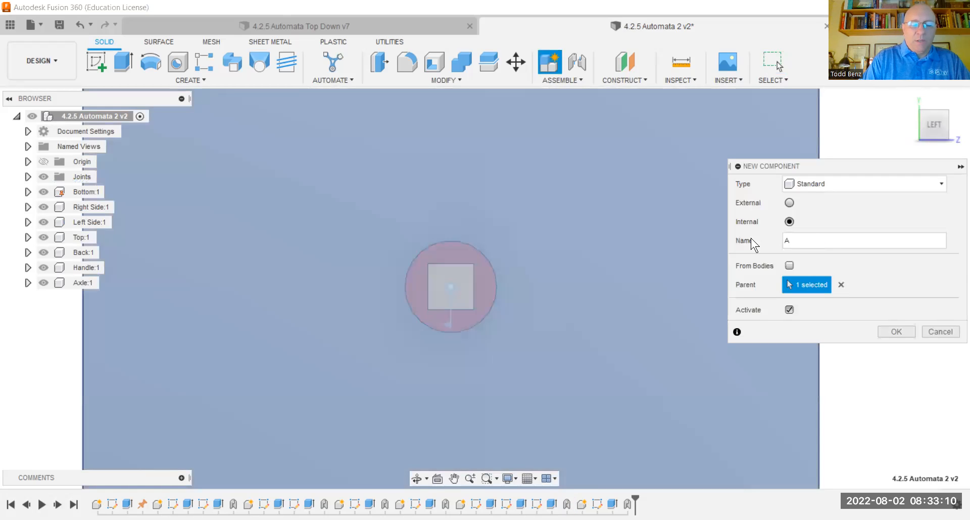
type("xle Guide")
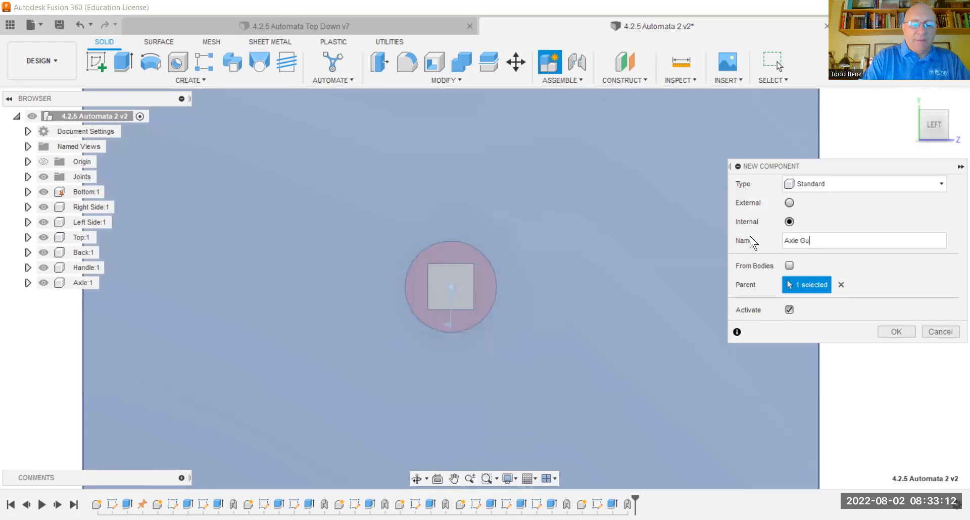
left_click(897, 332)
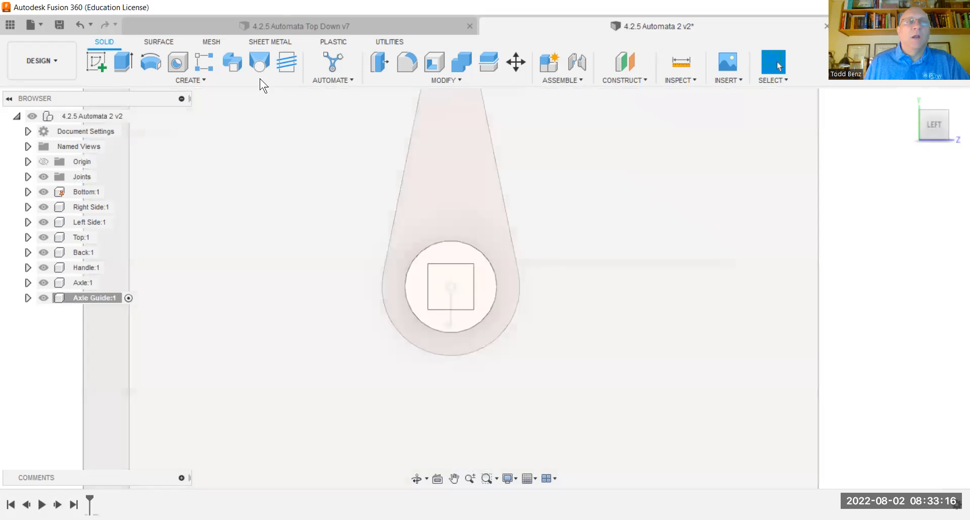
Start a sketch on the left side panel's outer face, project the axle's square end into it, and finish the sketch.
left_click(94, 61)
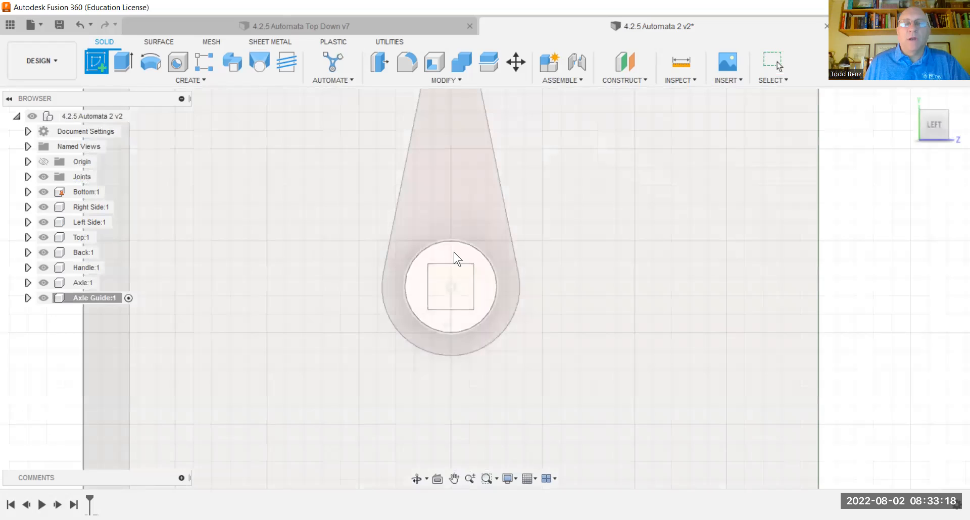
left_click(612, 251)
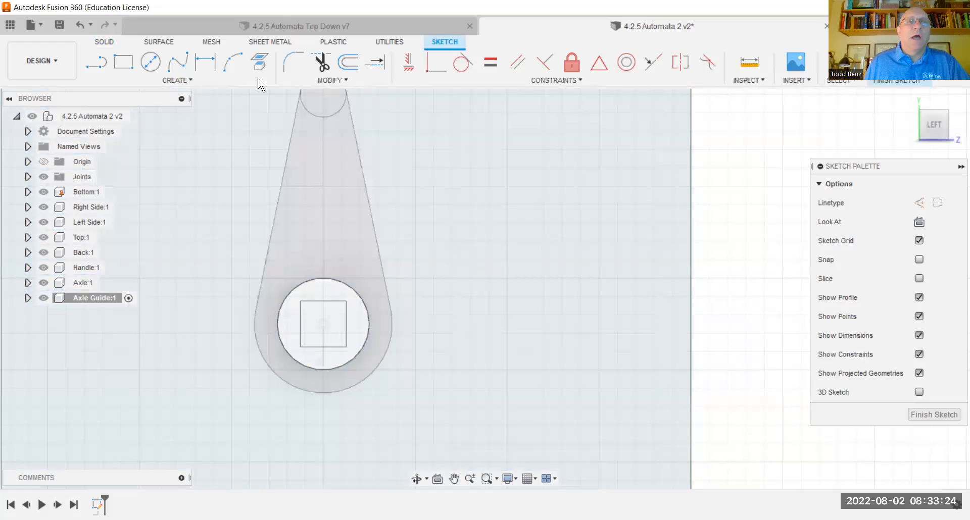
left_click(263, 66)
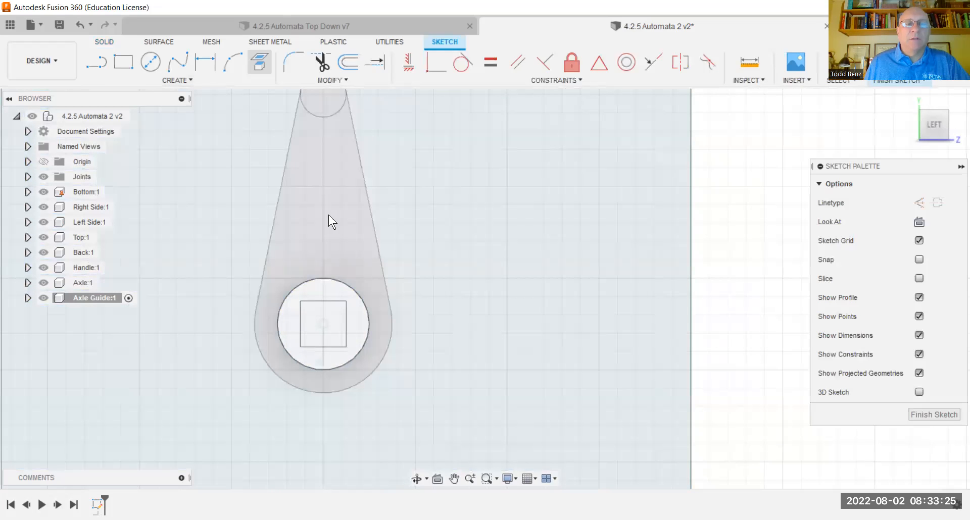
left_click(331, 323)
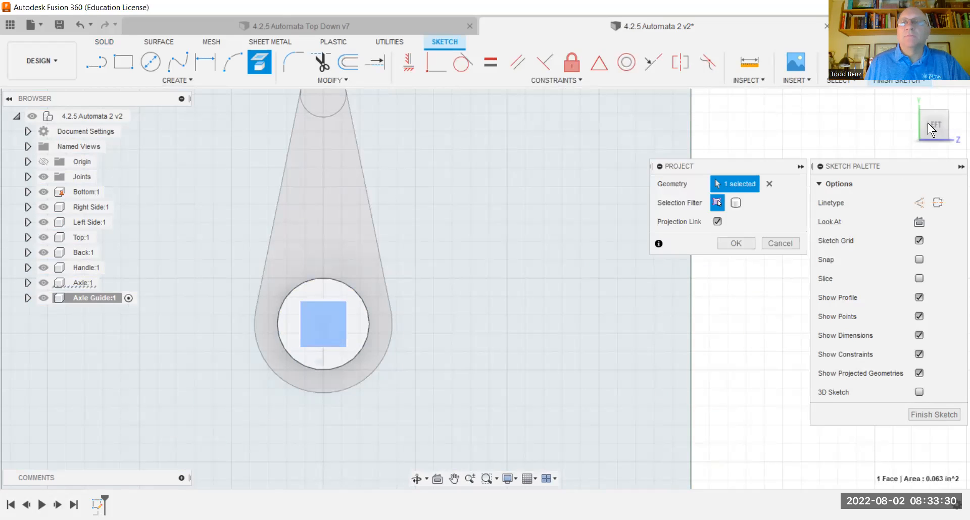
left_click(881, 80)
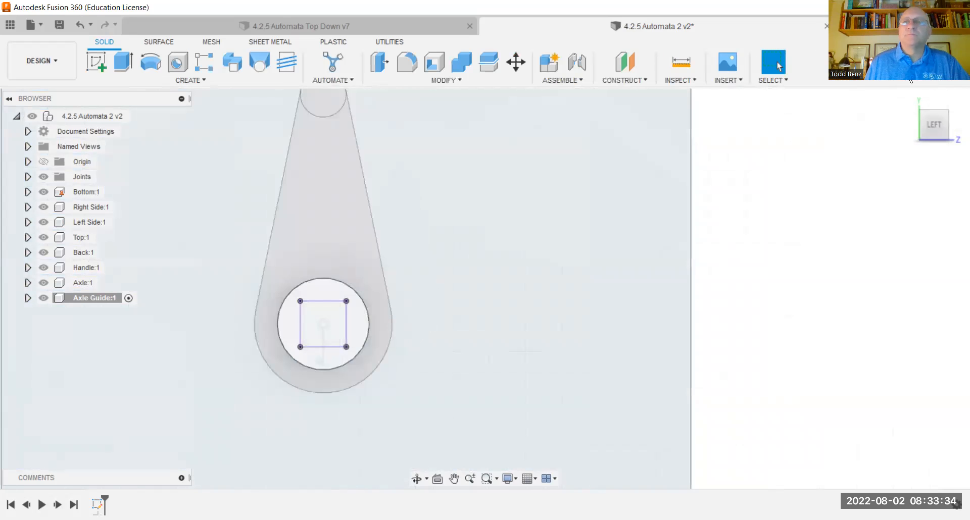
Extrude the ring between the projected square and the round hole inward through the left side panel's thickness as a new body.
mouse_move(946, 123)
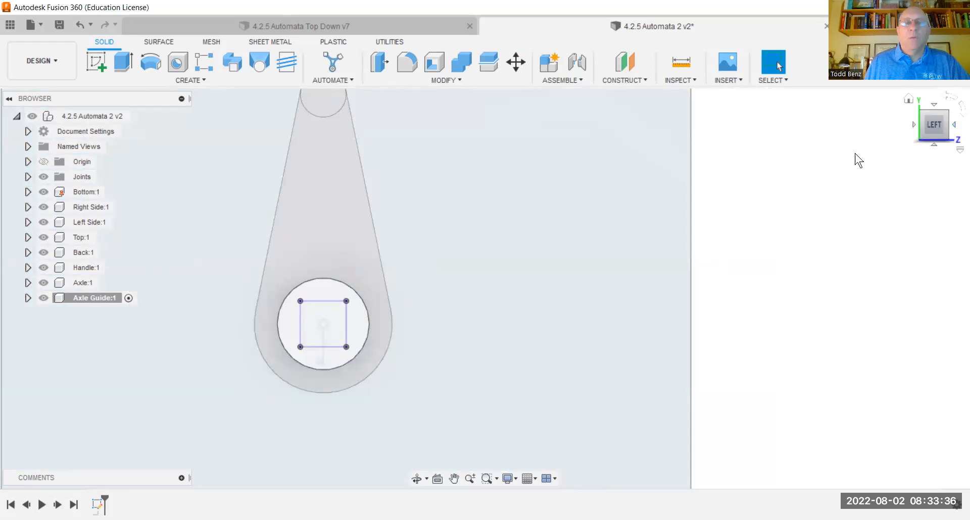
middle_click_drag(505, 226, 133, 80, "shift")
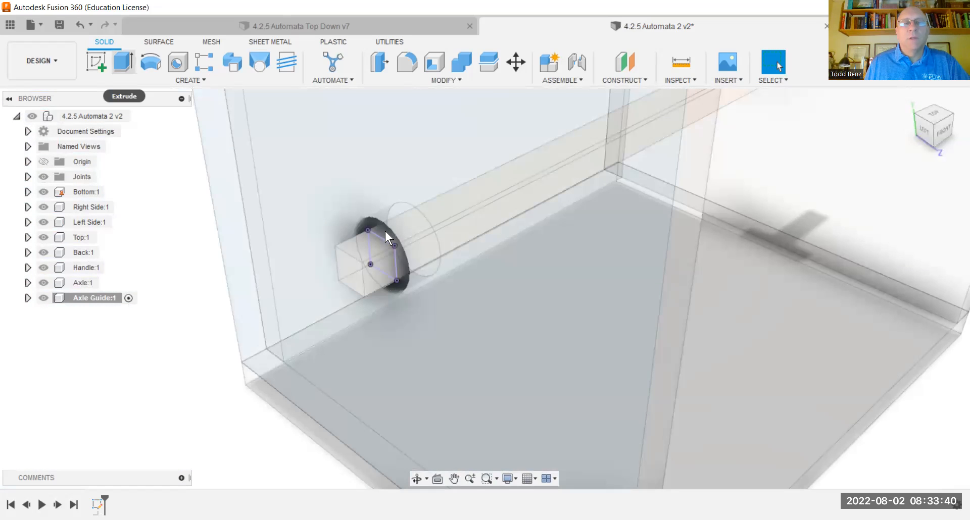
key("e")
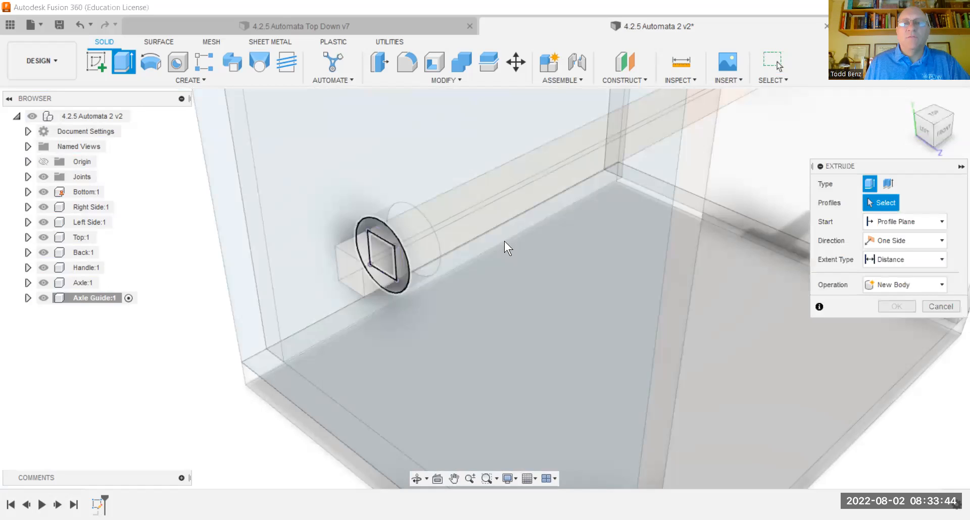
left_click(361, 253)
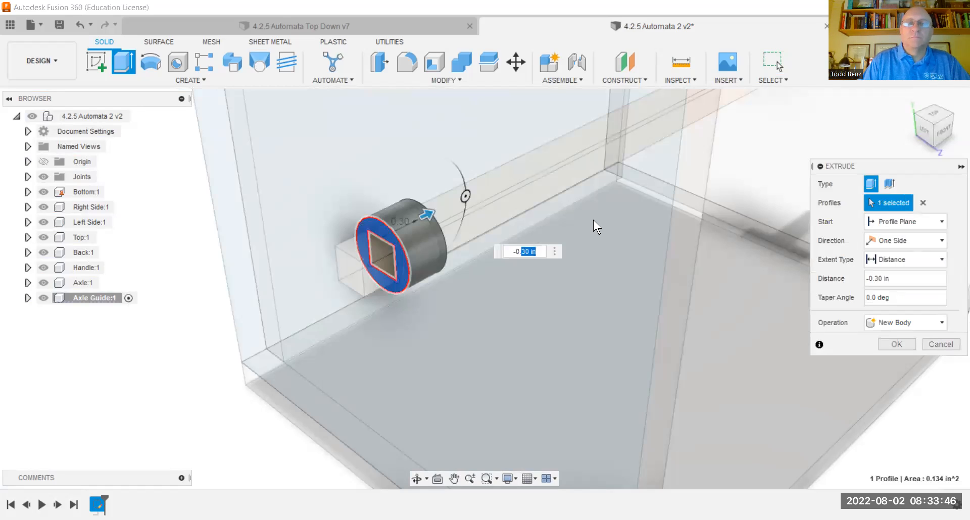
key("Return")
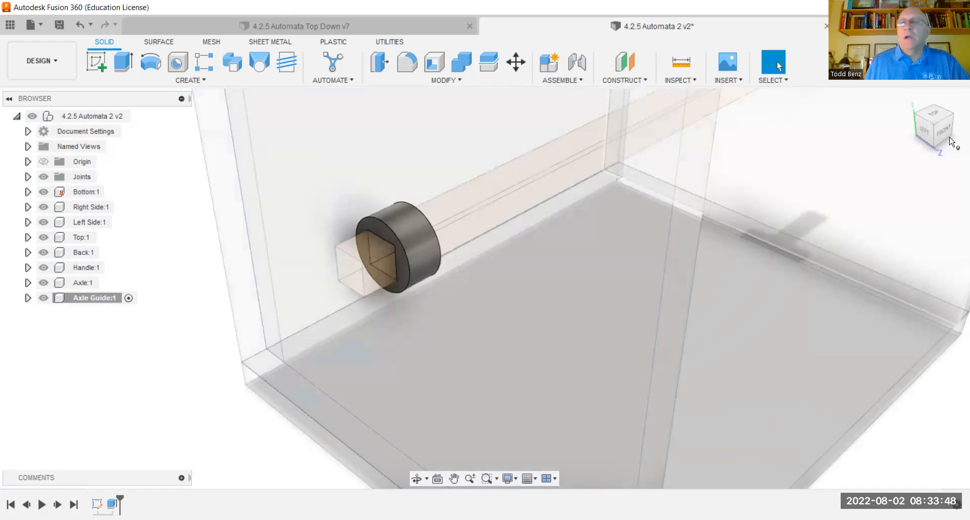
On the Axle Guide's outer face, sketch a concentric 0.75 in diameter circle and project the axle's square end, finishing the sketch.
left_click(925, 130)
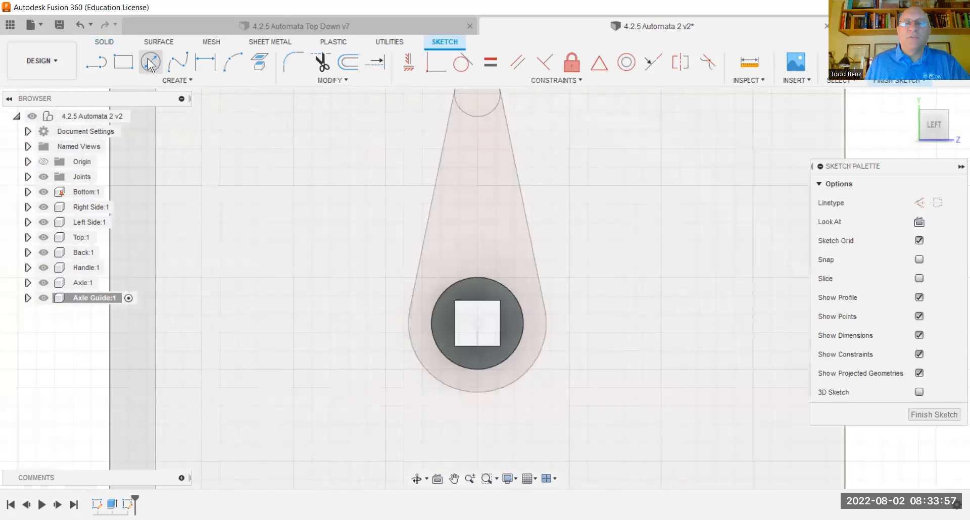
left_click(150, 61)
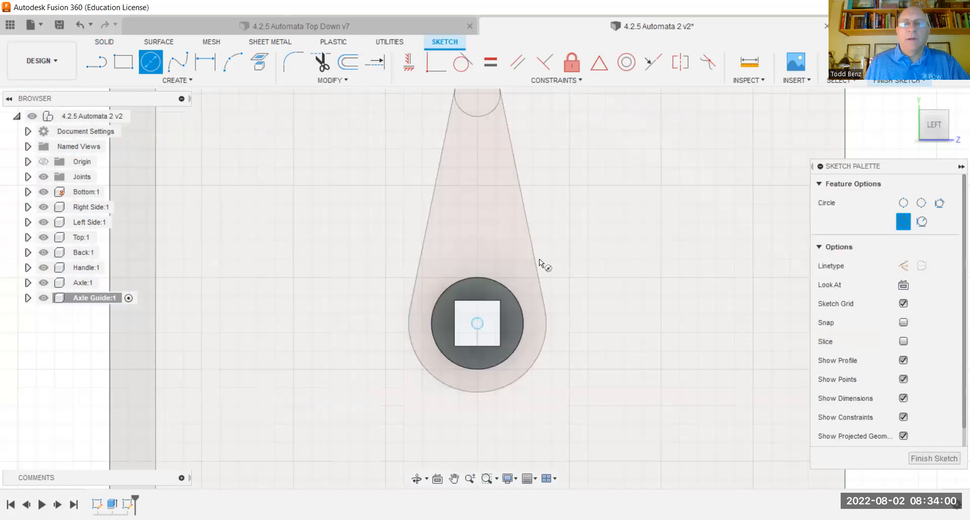
type(".7")
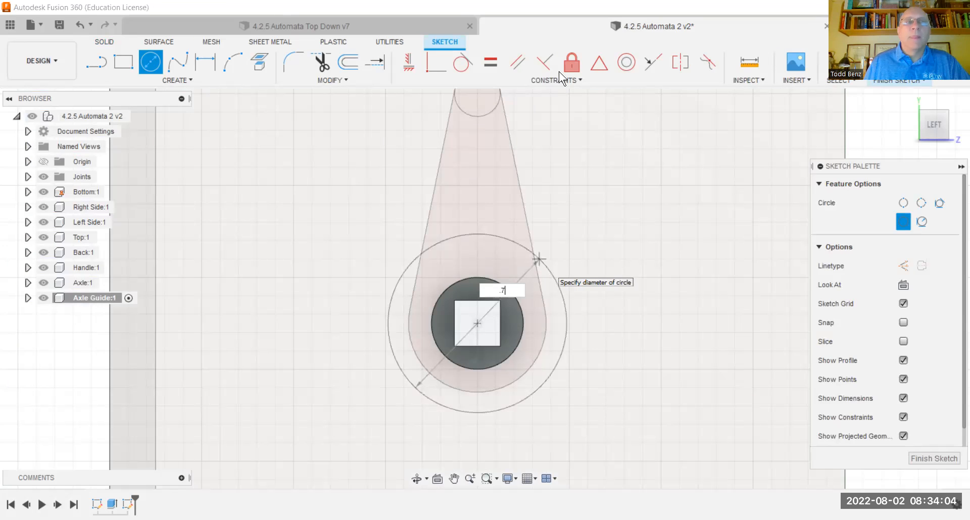
type("5")
key("Return")
key("Escape")
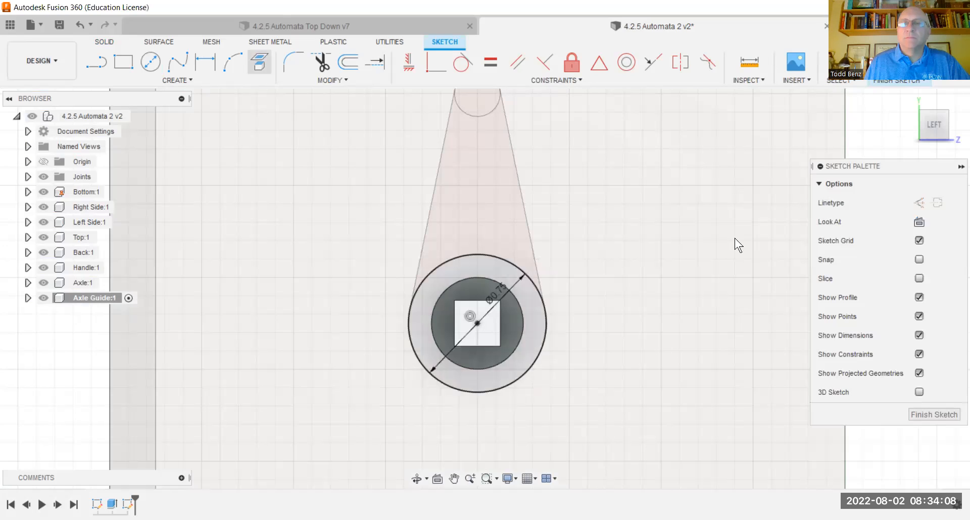
key("p")
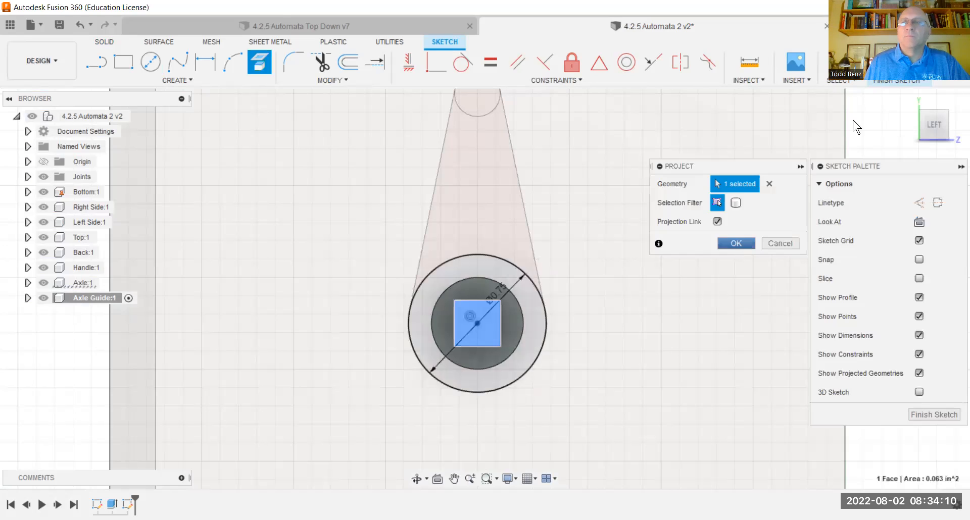
left_click(903, 72)
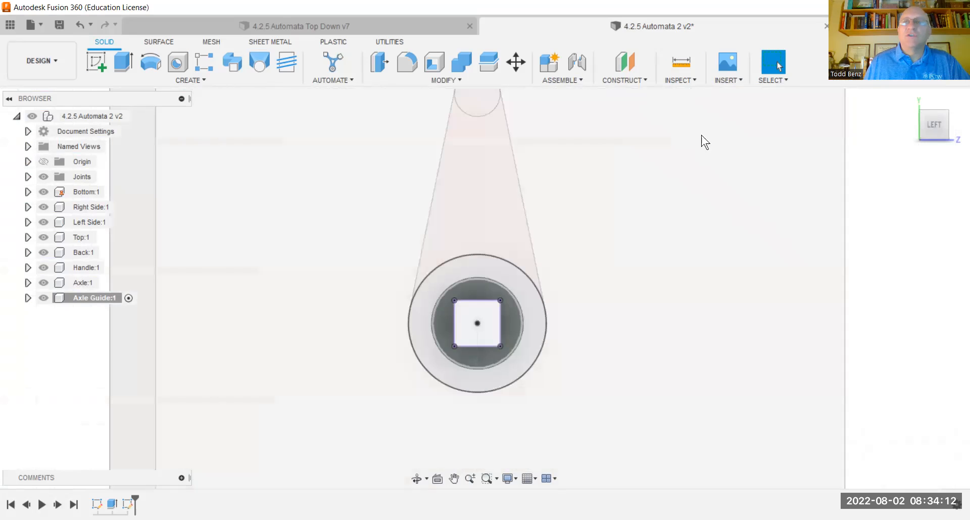
Extrude the new circle's area around the projected square outward, flush with the axle's end, joining it to the Axle Guide.
left_click(945, 117)
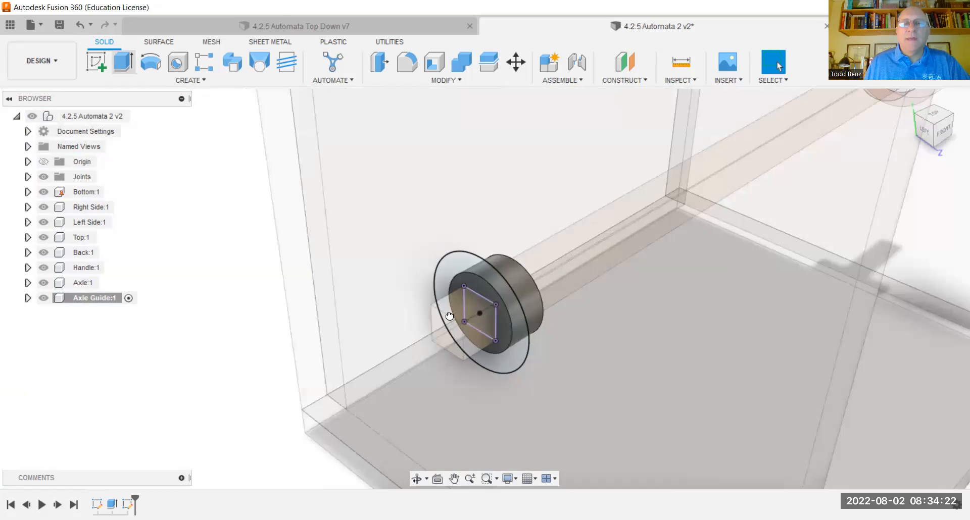
key("e")
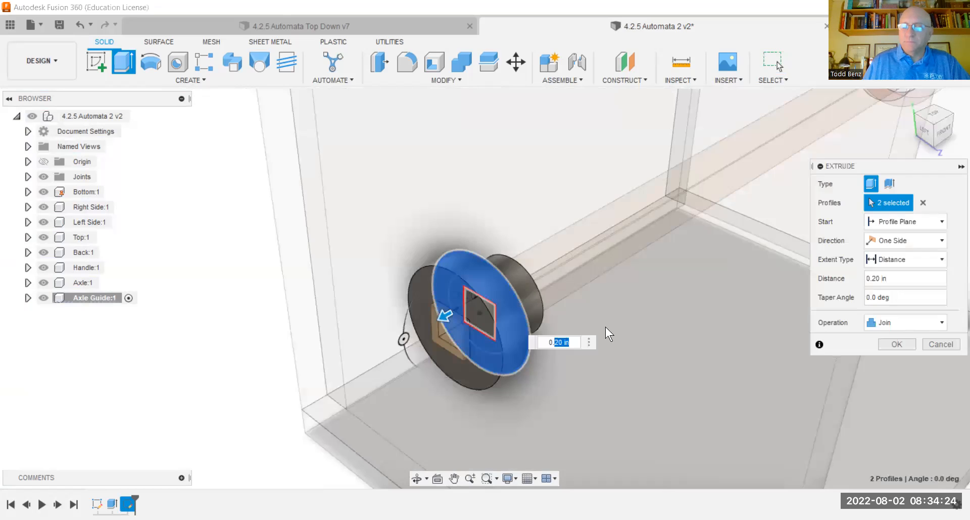
type("5")
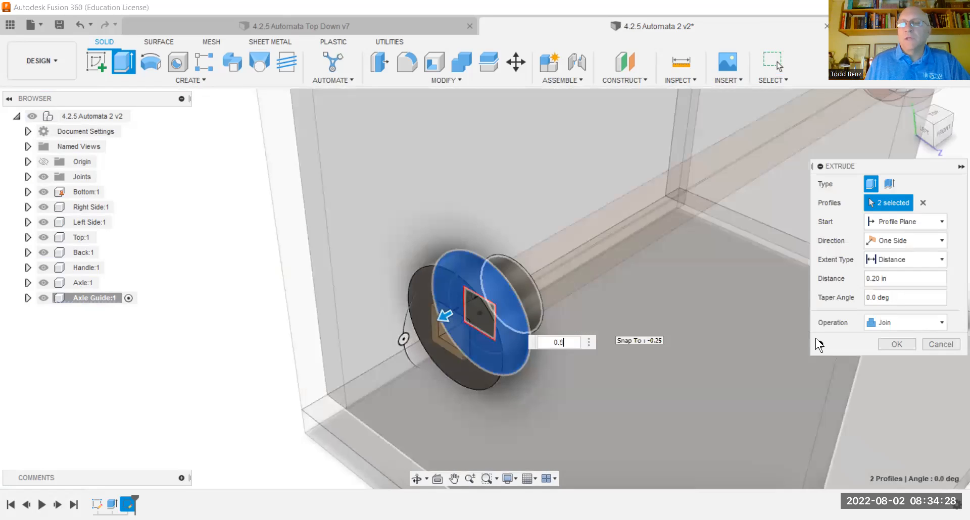
left_click(897, 343)
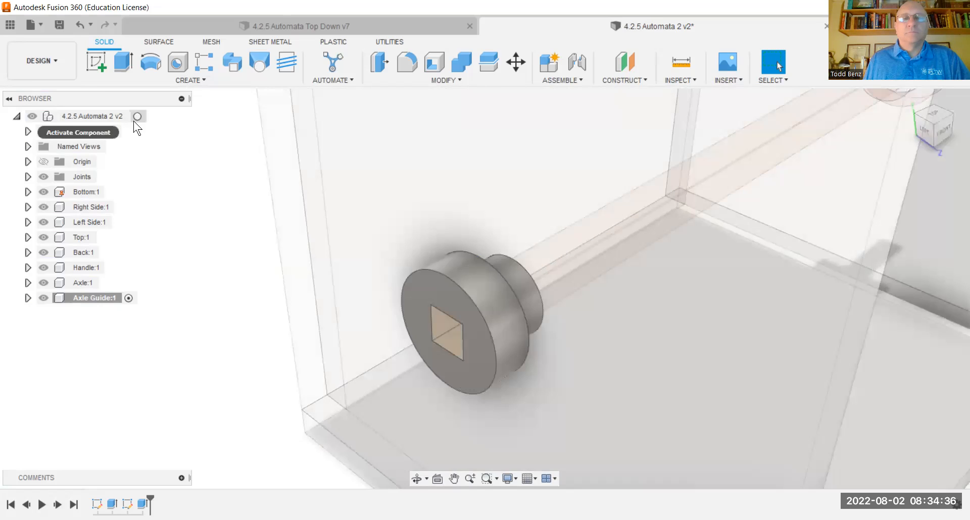
Apply the design's existing red appearance to the whole Axle Guide component and reactivate the top-level assembly.
left_click(137, 117)
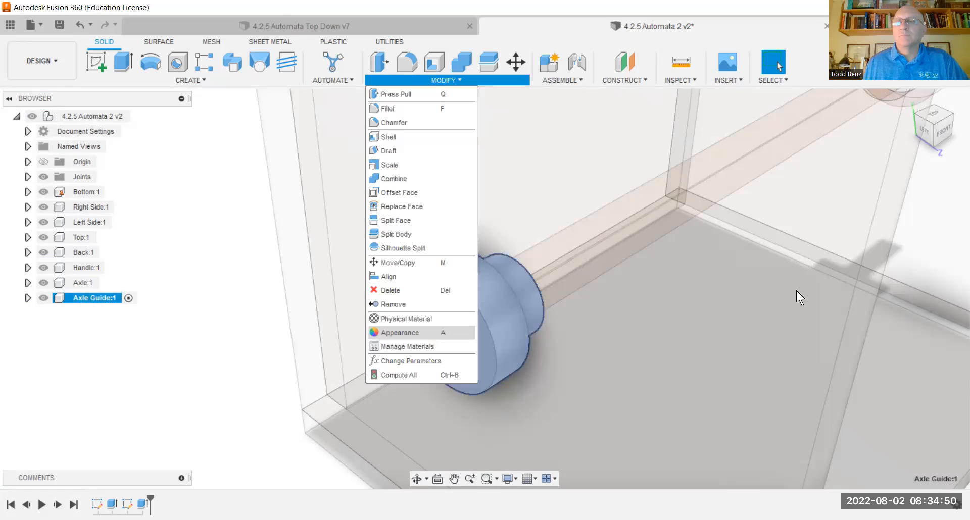
left_click_drag(528, 284, 490, 298)
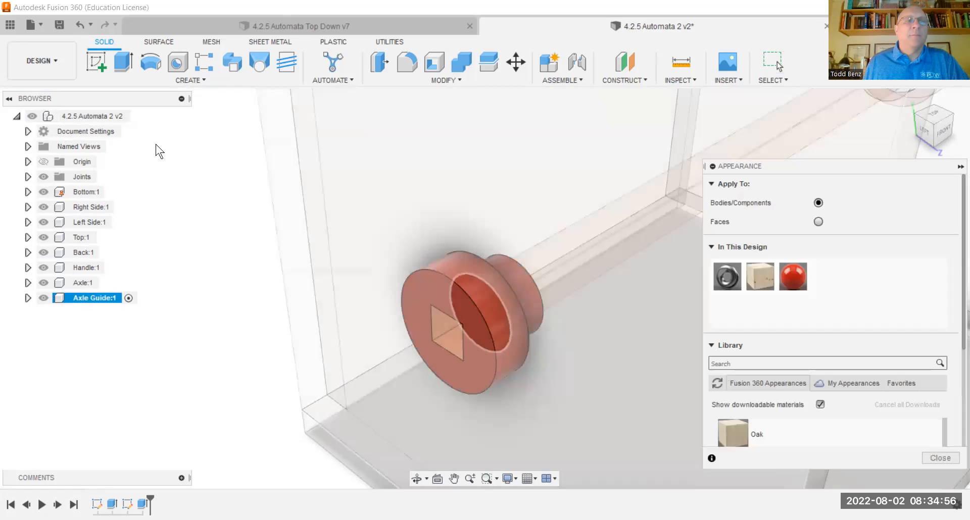
key("Escape")
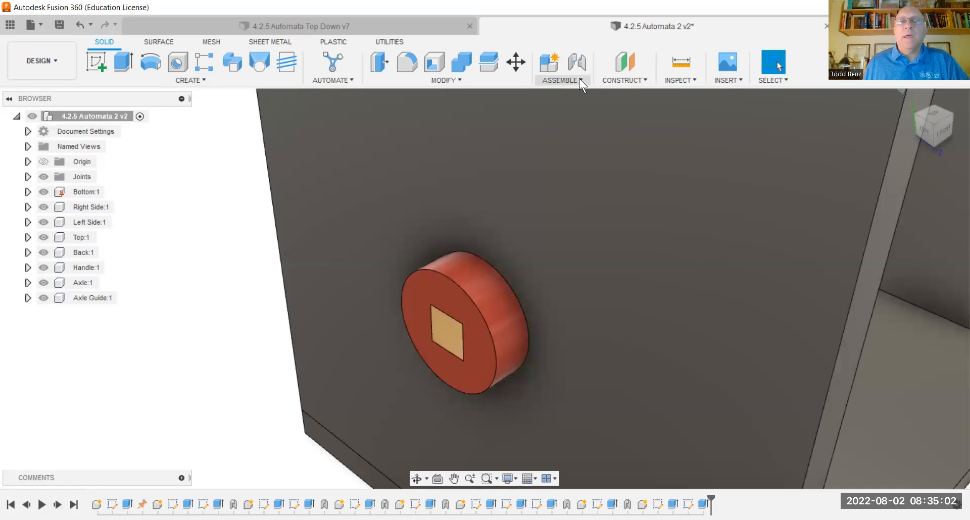
Create a rigid as-built joint between the Axle Guide and the axle.
left_click(579, 79)
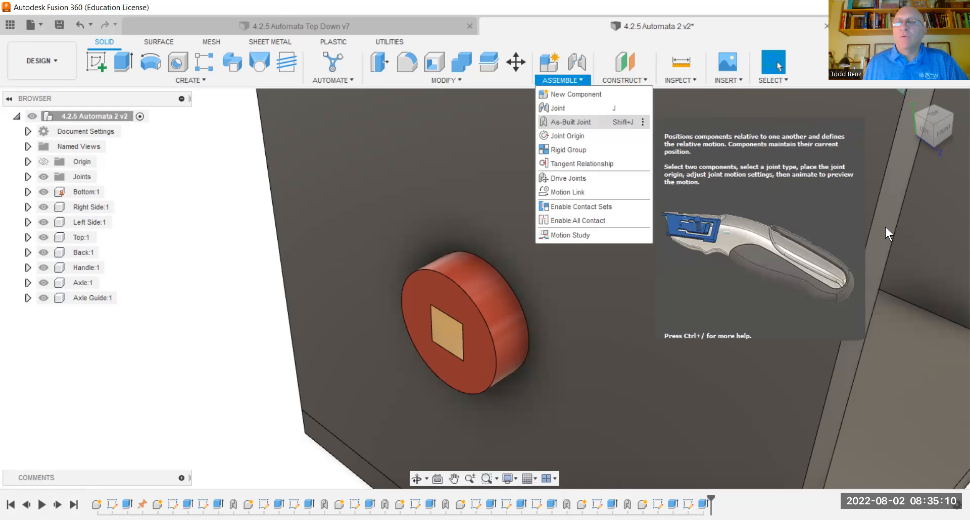
key("shift+j")
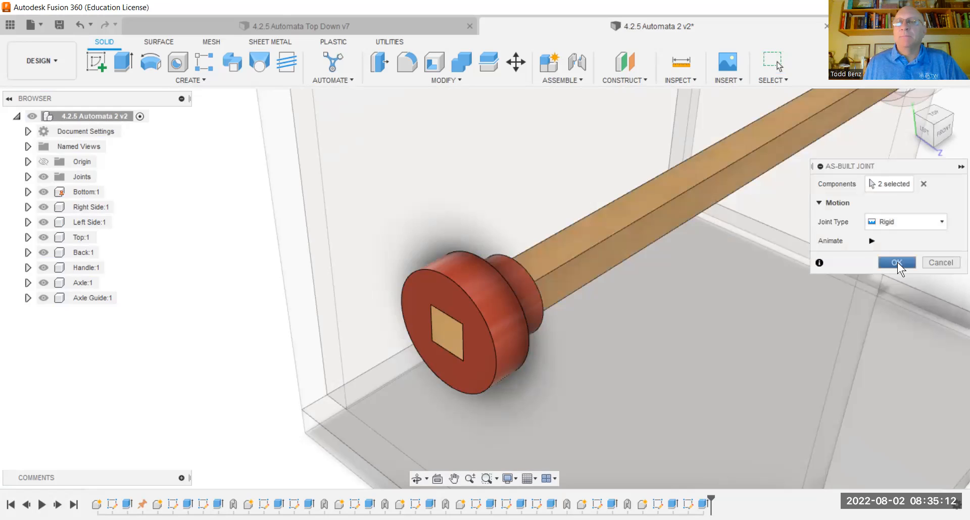
Animate the model through the handle's revolute joint to check that the Axle Guide turns with the axle.
left_click(907, 97)
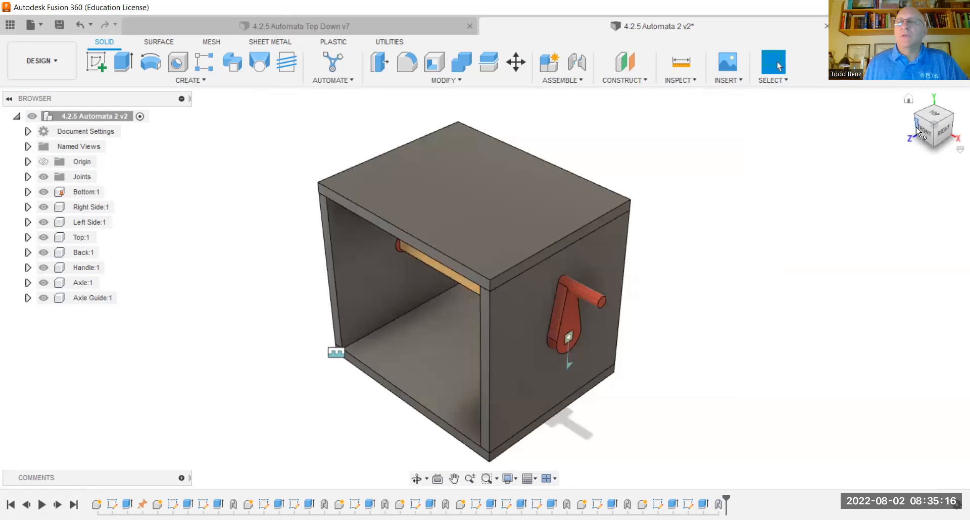
left_click(911, 137)
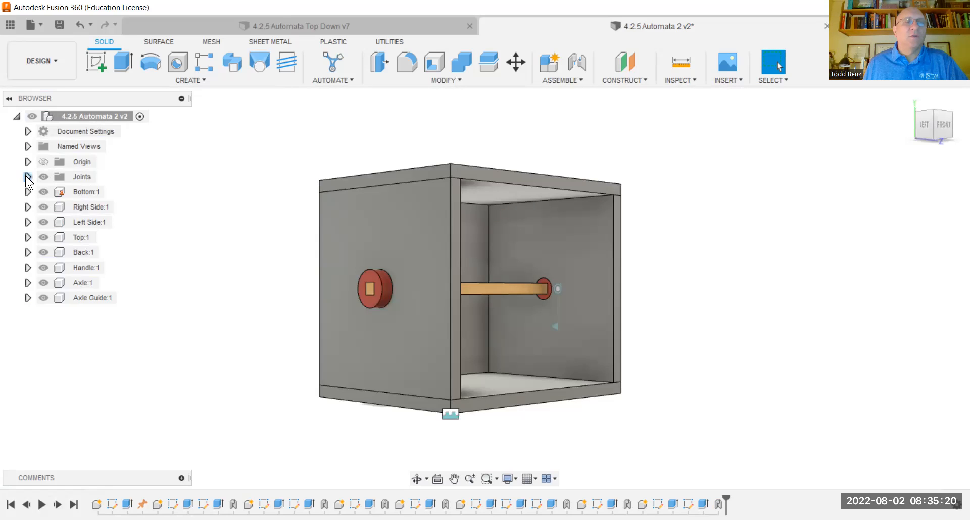
right_click(96, 255)
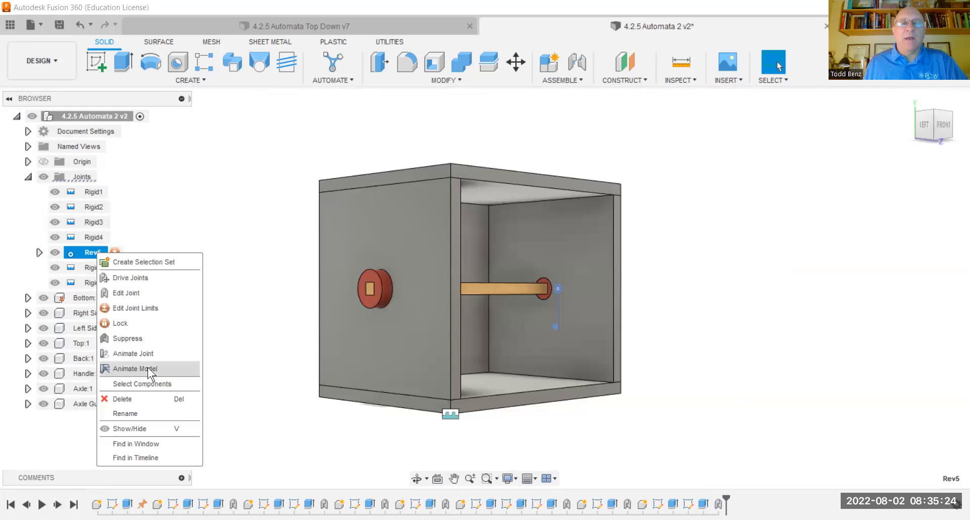
left_click(148, 368)
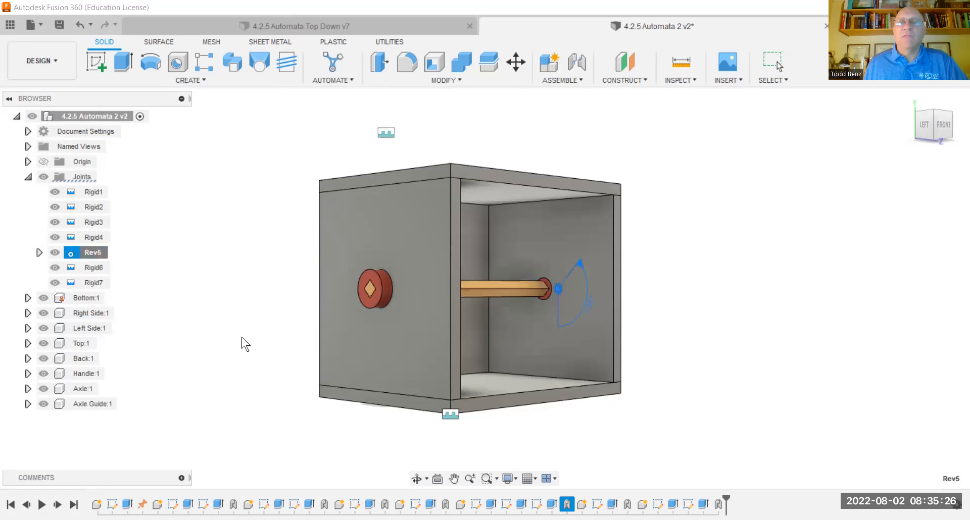